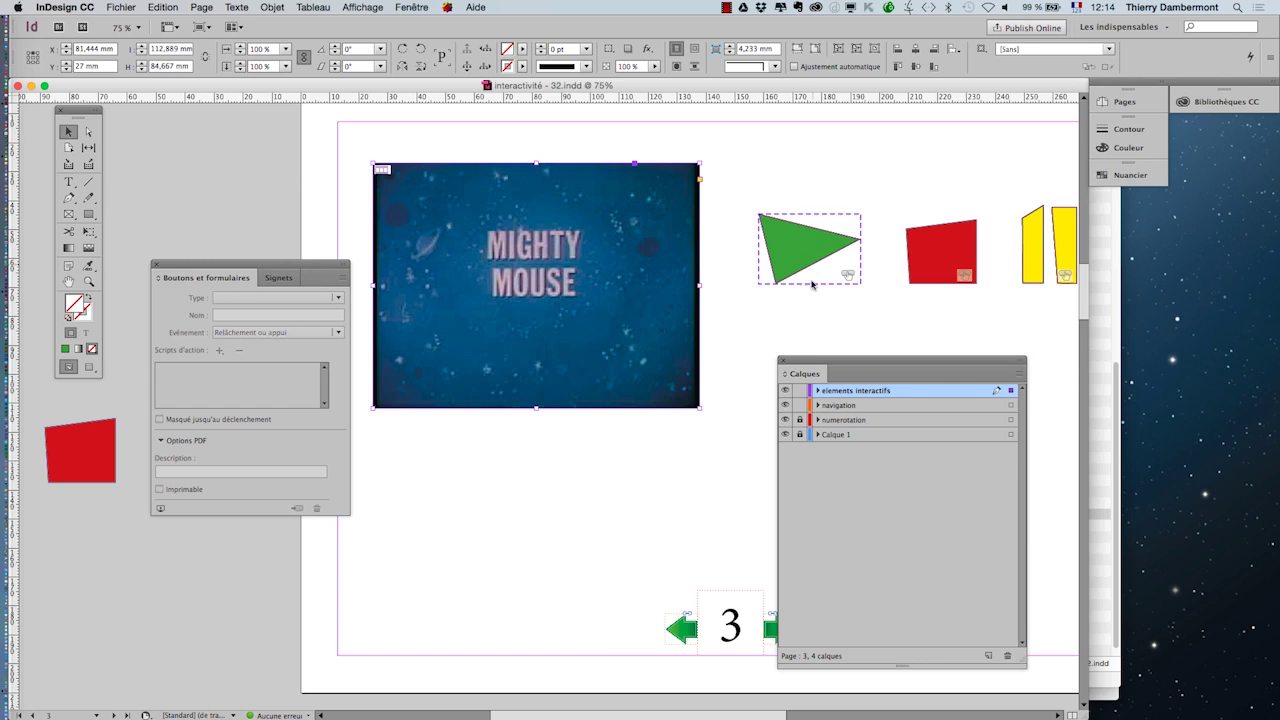
Close the layers panel, open the Multimédia panel and place it just beside the Mighty Mouse video
{"action": "left_click", "coordinate": [786, 361]}
{"action": "left_click", "coordinate": [415, 7]}
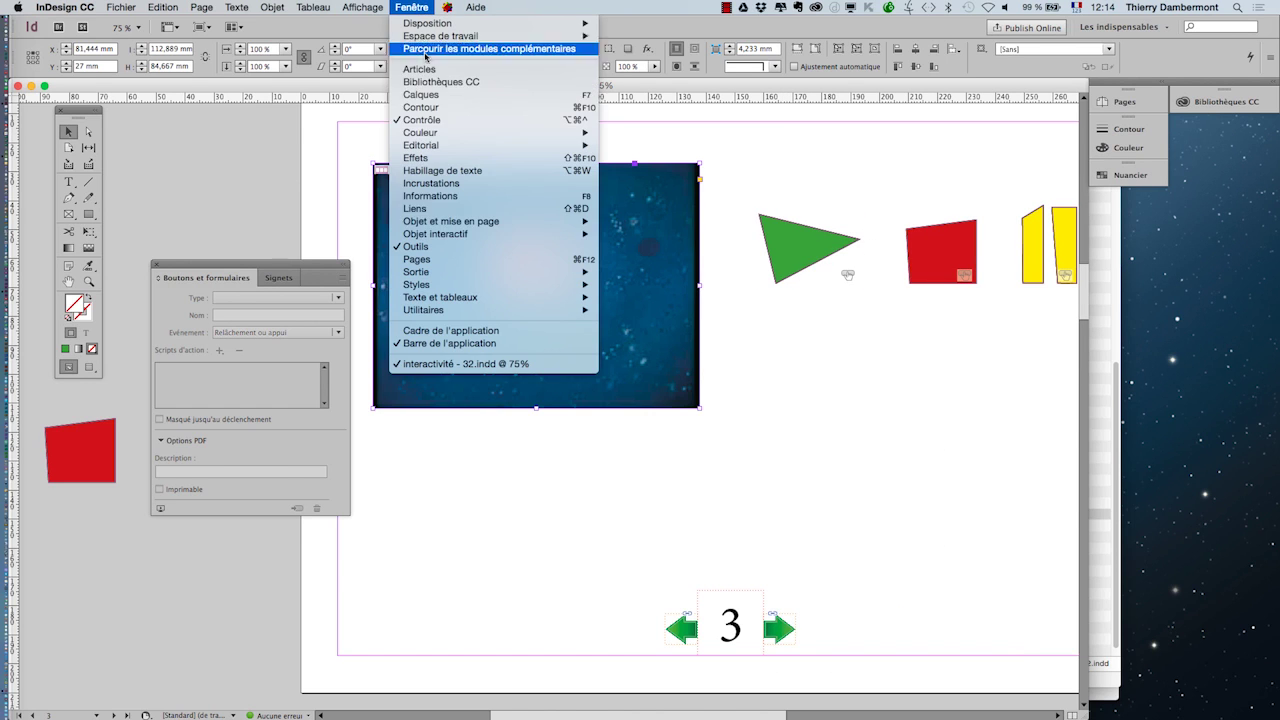
{"action": "mouse_move", "coordinate": [449, 237]}
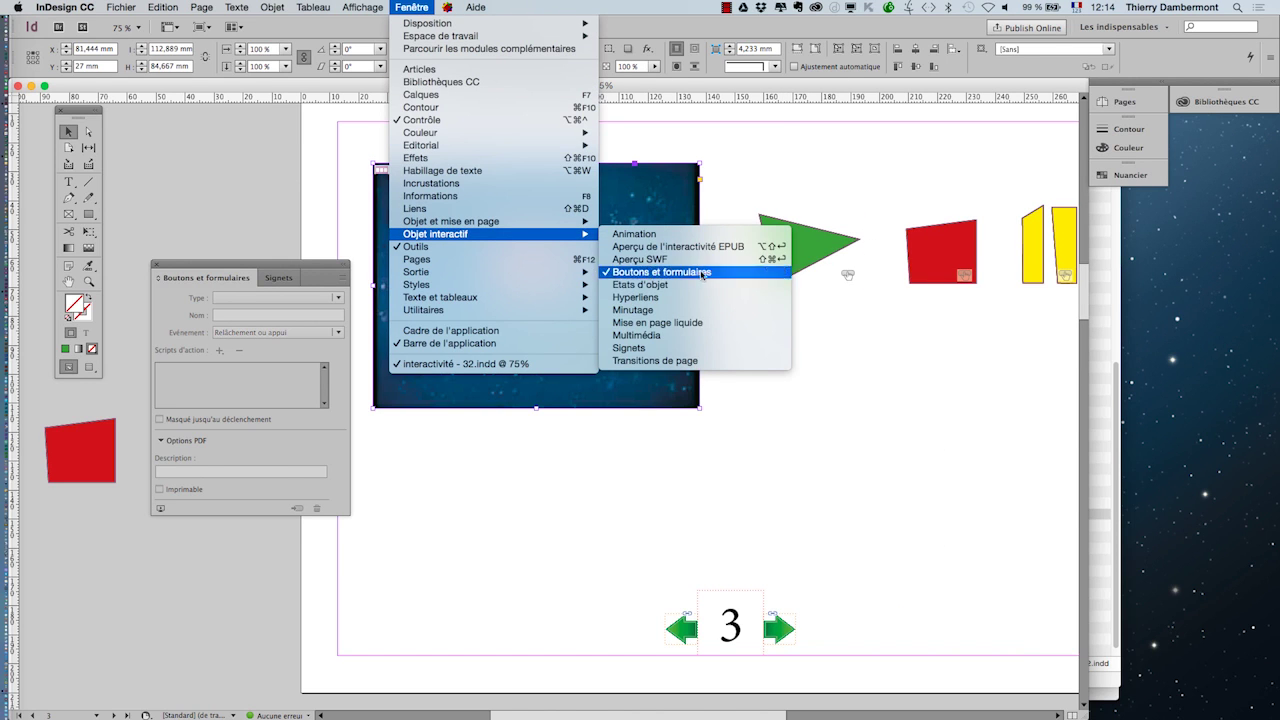
{"action": "left_click", "coordinate": [689, 335]}
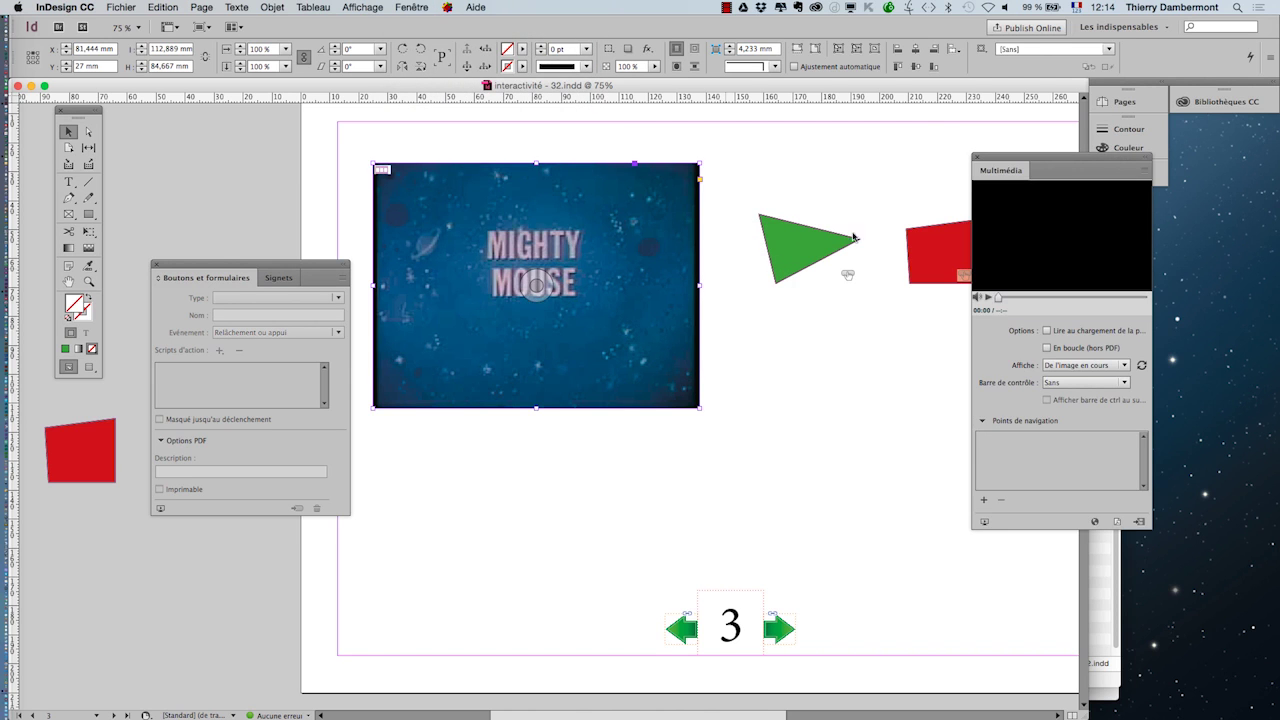
{"action": "left_click_drag", "start_coordinate": [1042, 166], "coordinate": [797, 134]}
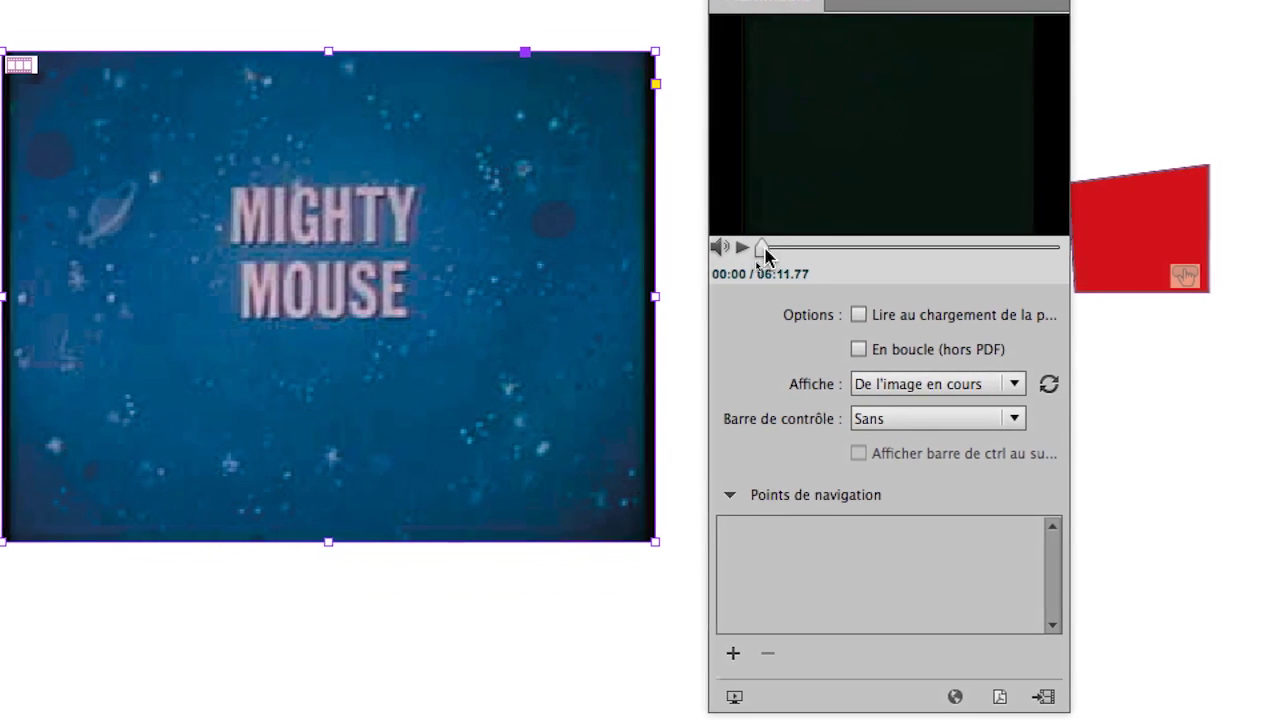
Add a navigation point named "trompette" to the video at 02:29.35
{"action": "left_click_drag", "start_coordinate": [765, 255], "coordinate": [809, 255]}
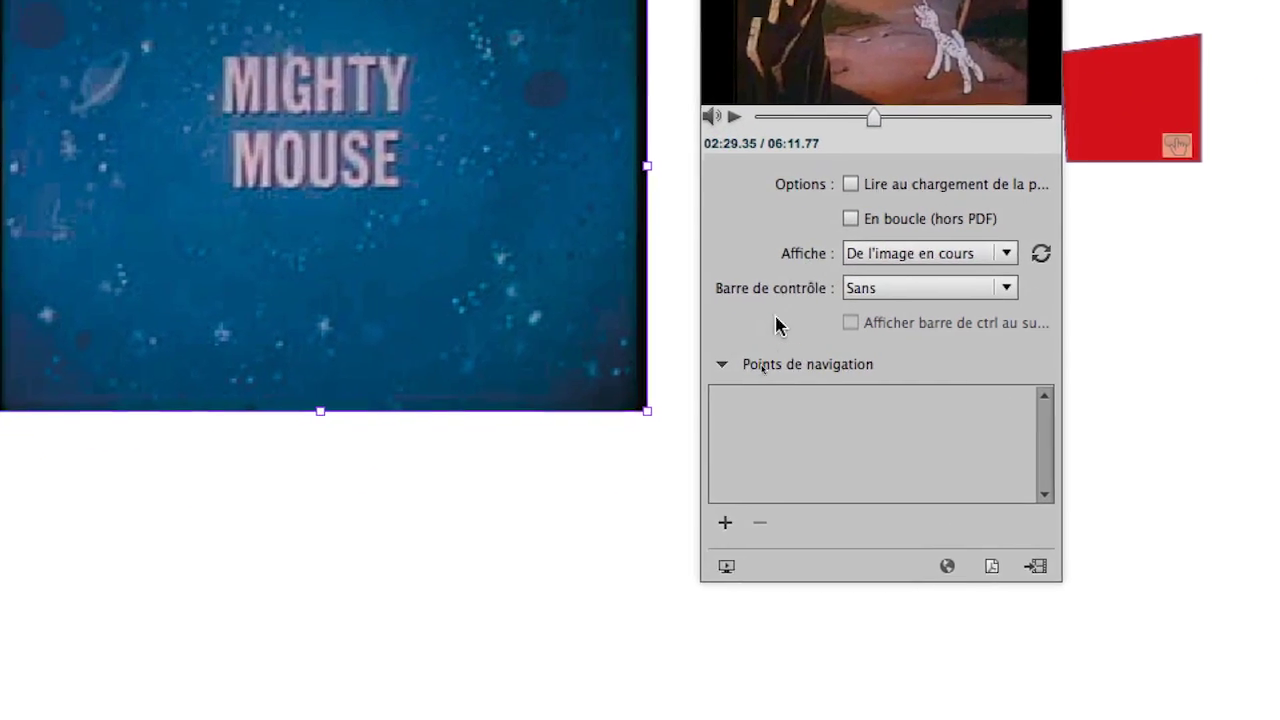
{"action": "left_click", "coordinate": [721, 366]}
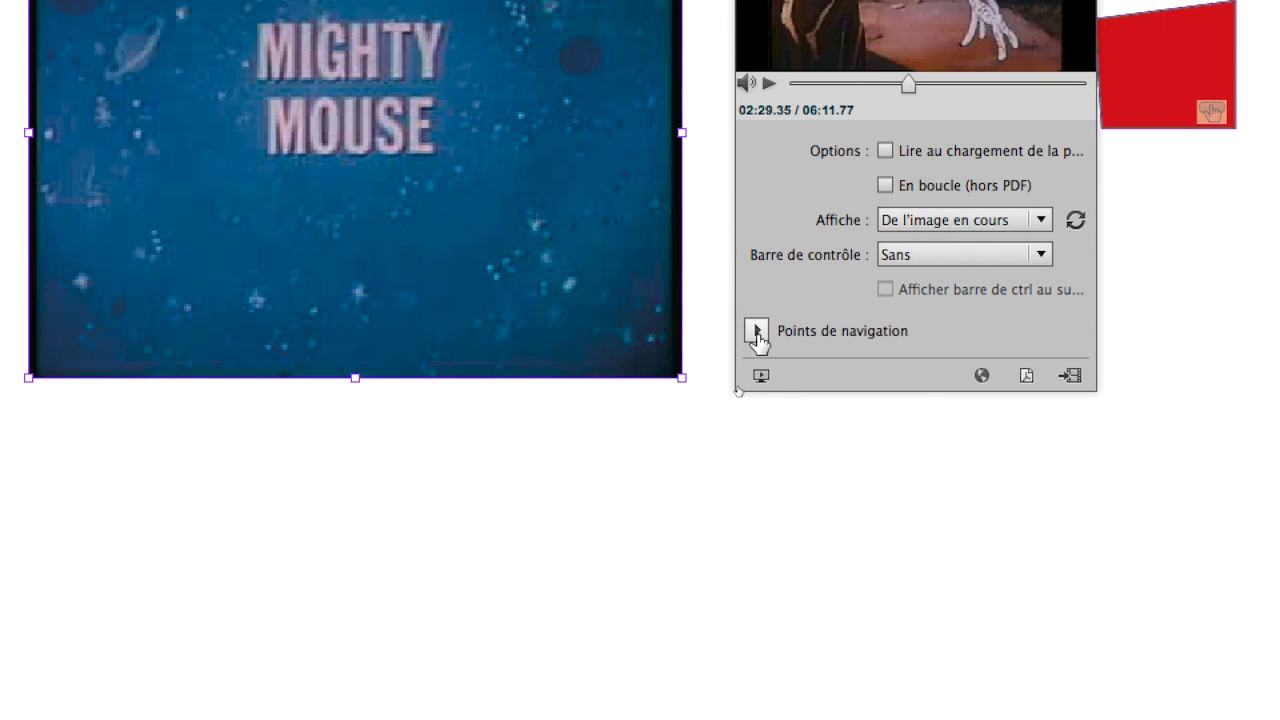
{"action": "left_click", "coordinate": [757, 332]}
{"action": "left_click", "coordinate": [757, 332]}
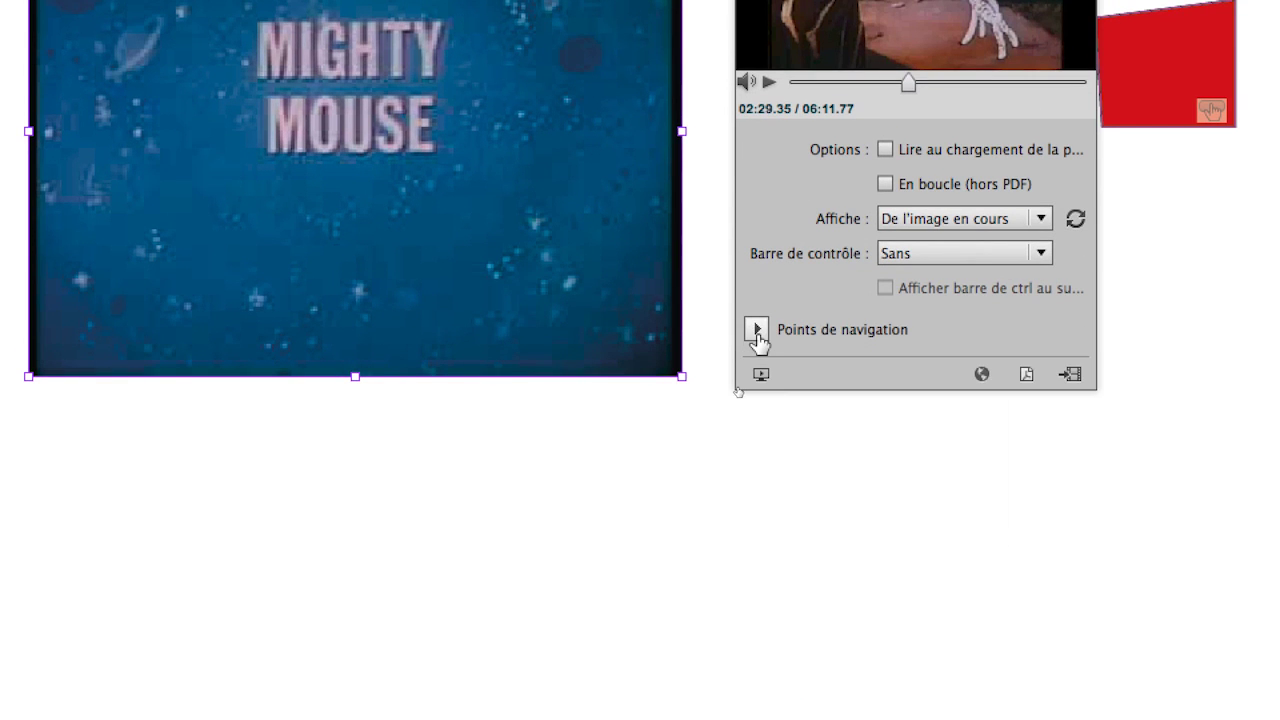
{"action": "left_click", "coordinate": [757, 333]}
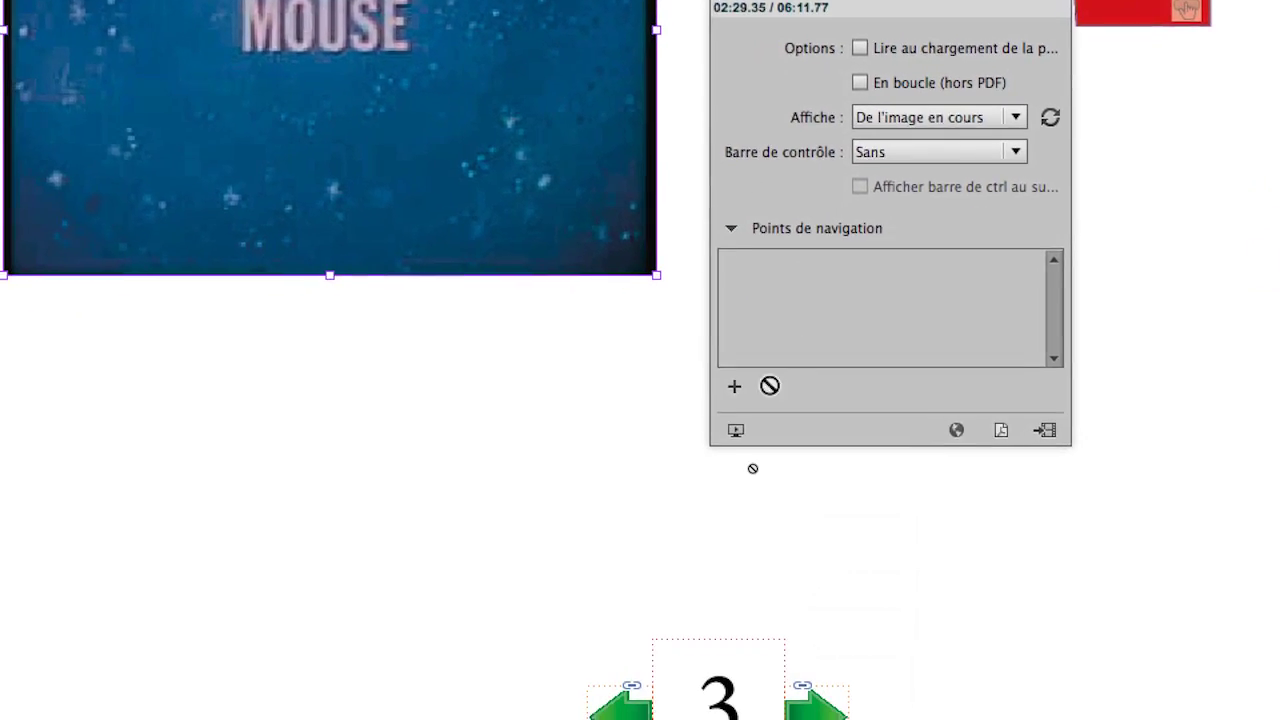
{"action": "left_click", "coordinate": [736, 386]}
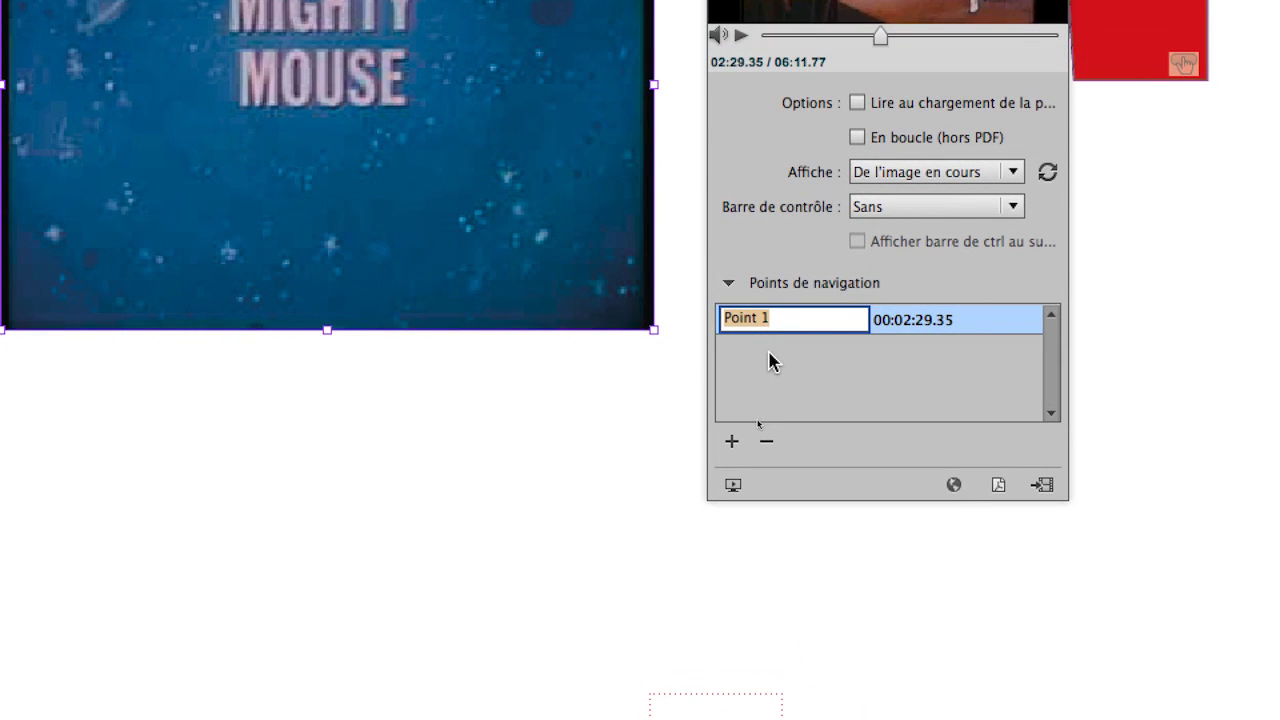
{"action": "type", "text": "trompette"}
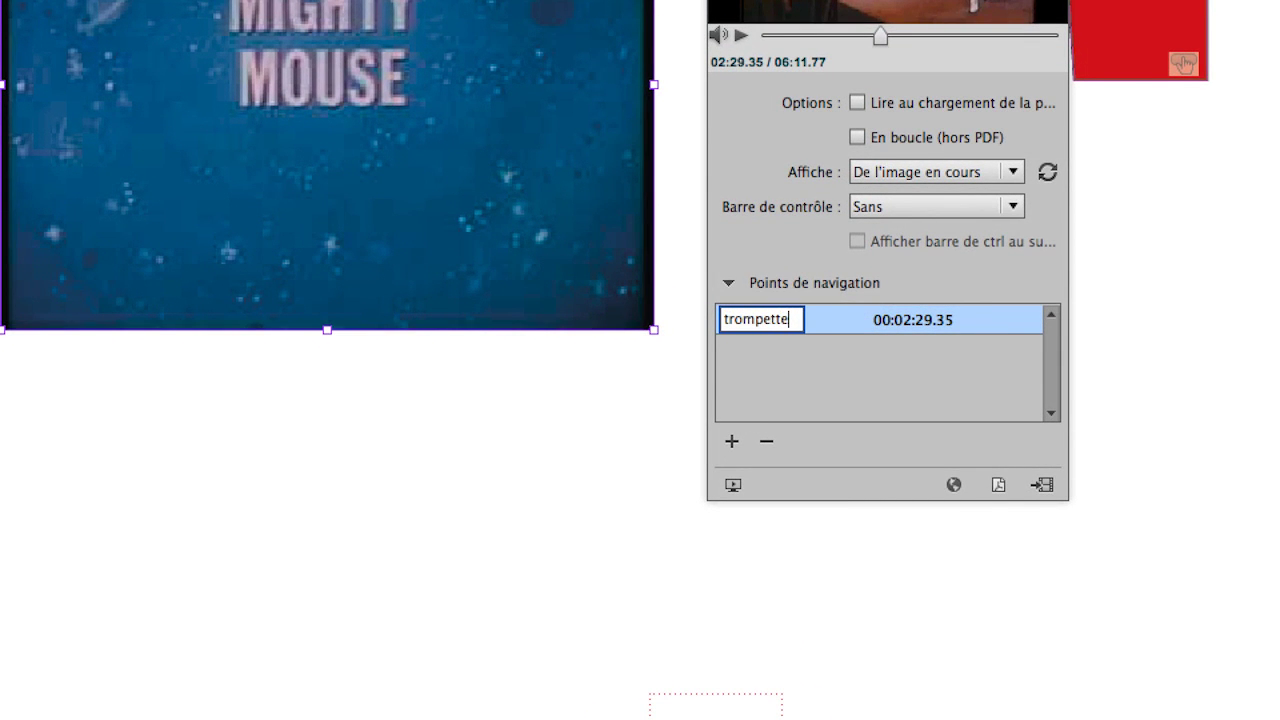
{"action": "left_click", "coordinate": [768, 363]}
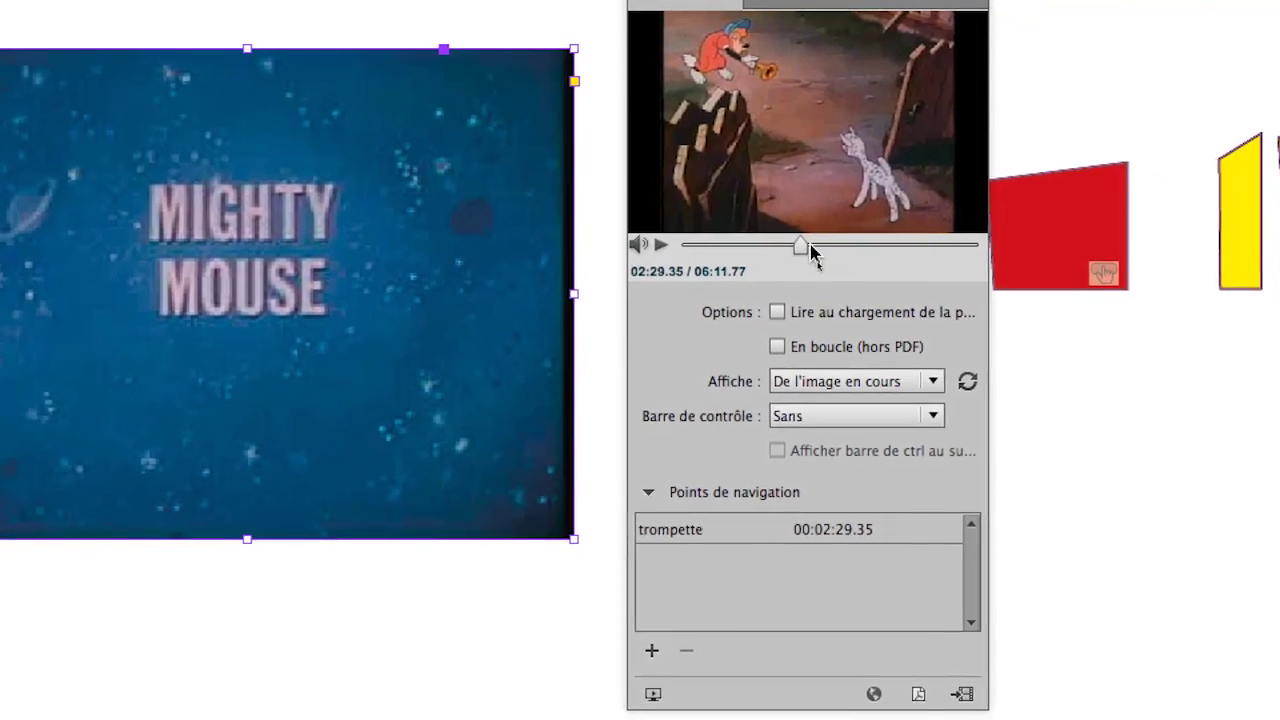
Add a navigation point named "maison-arbre" to the video at 03:40.62
{"action": "left_click_drag", "start_coordinate": [809, 251], "coordinate": [861, 252]}
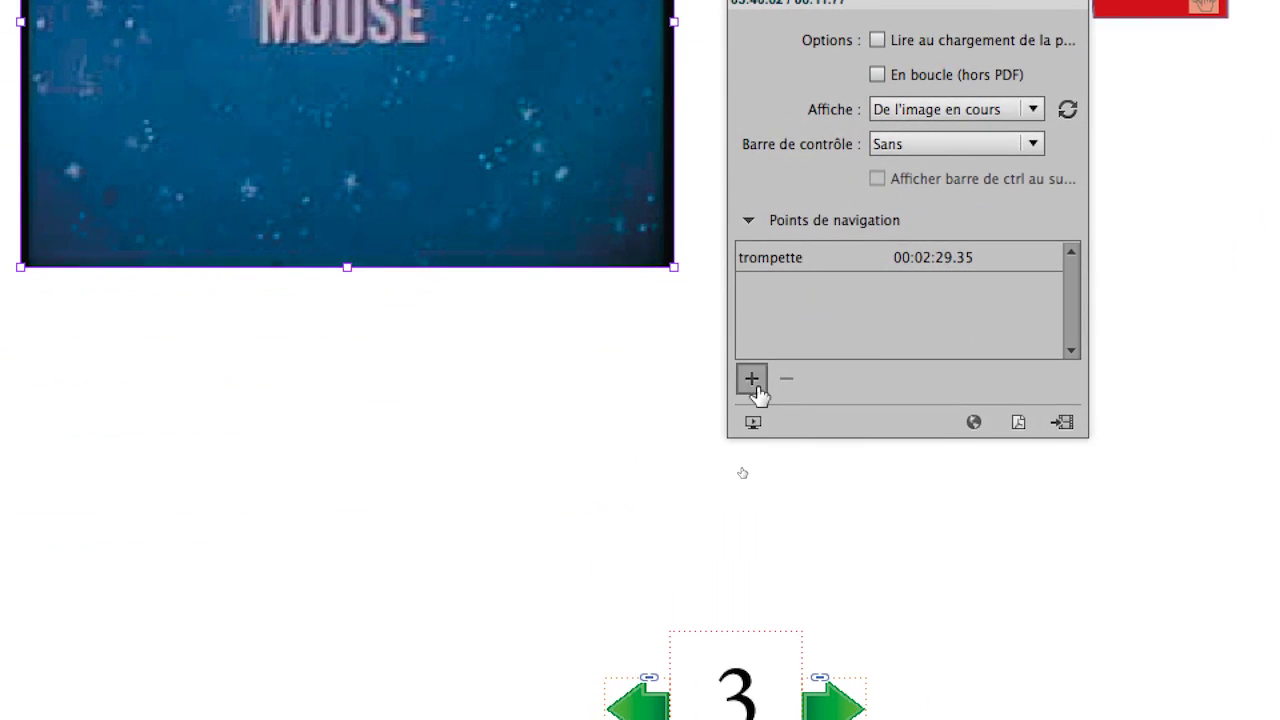
{"action": "left_click", "coordinate": [737, 390]}
{"action": "type", "text": "maison-arbre"}
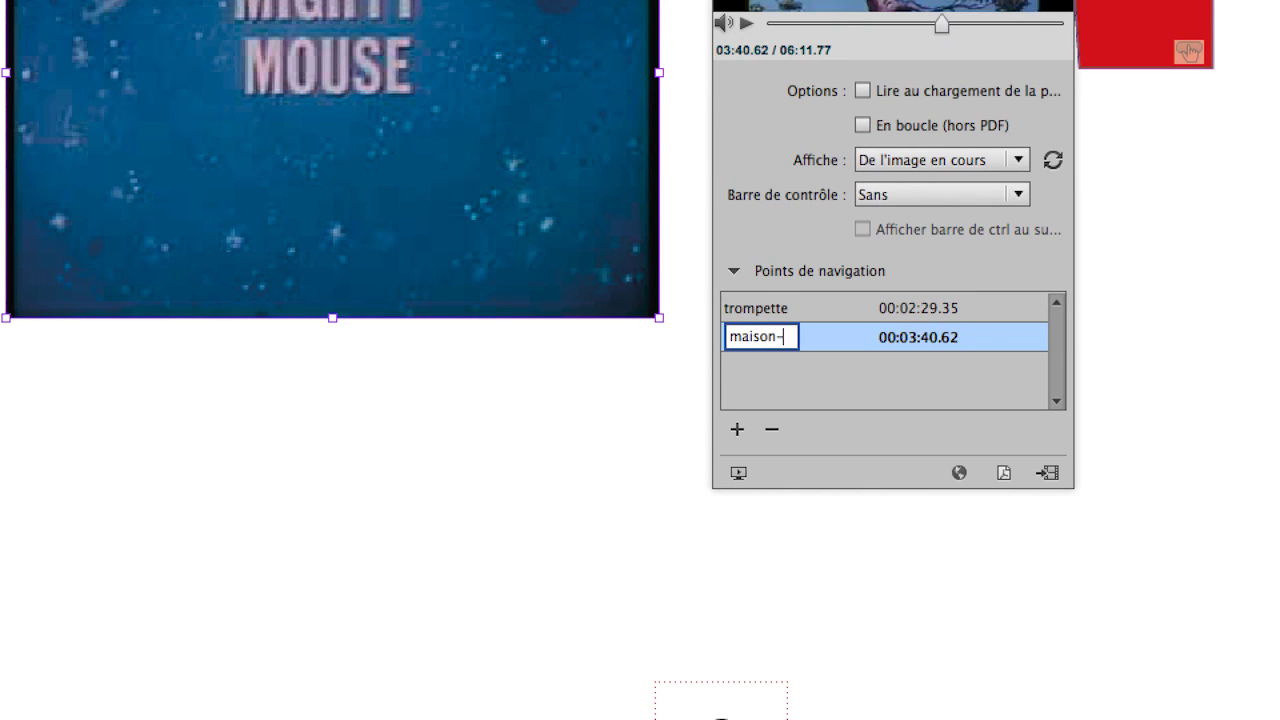
{"action": "left_click", "coordinate": [768, 370]}
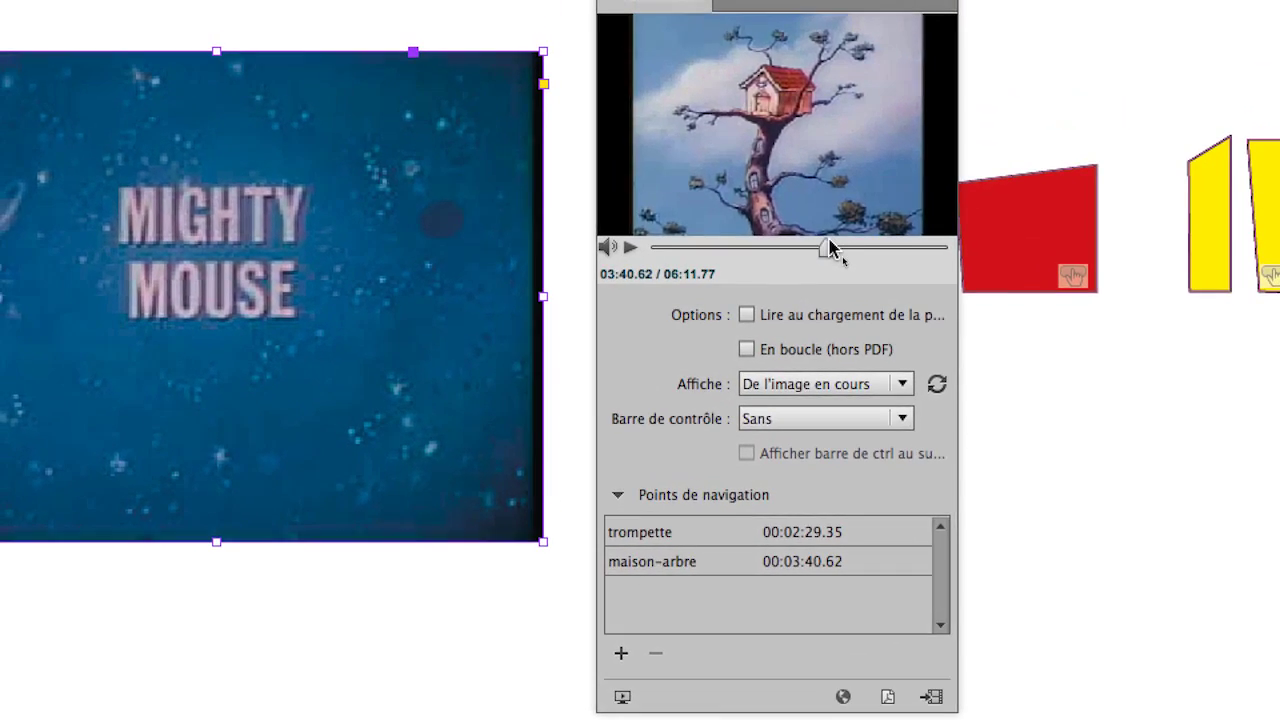
Add a navigation point named "couteaux" to the video at 04:41.88
{"action": "left_click_drag", "start_coordinate": [891, 101], "coordinate": [932, 101]}
{"action": "left_click_drag", "start_coordinate": [845, 250], "coordinate": [848, 250]}
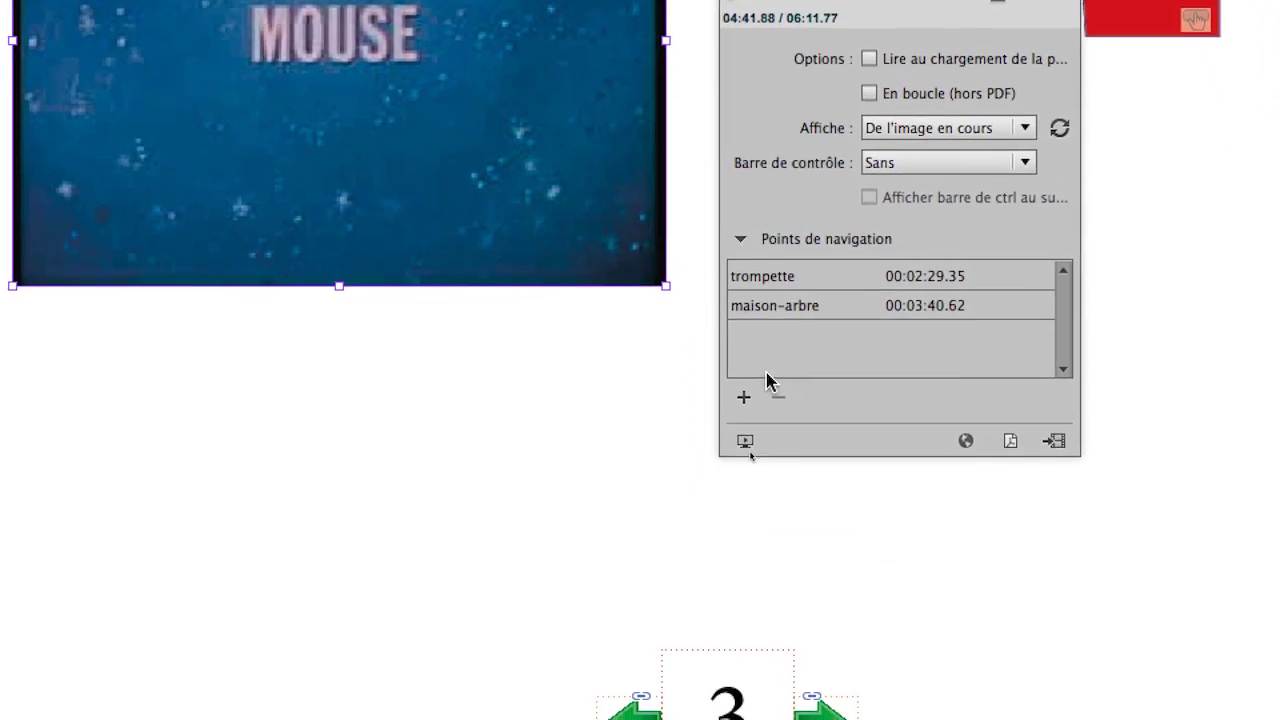
{"action": "left_click", "coordinate": [589, 649]}
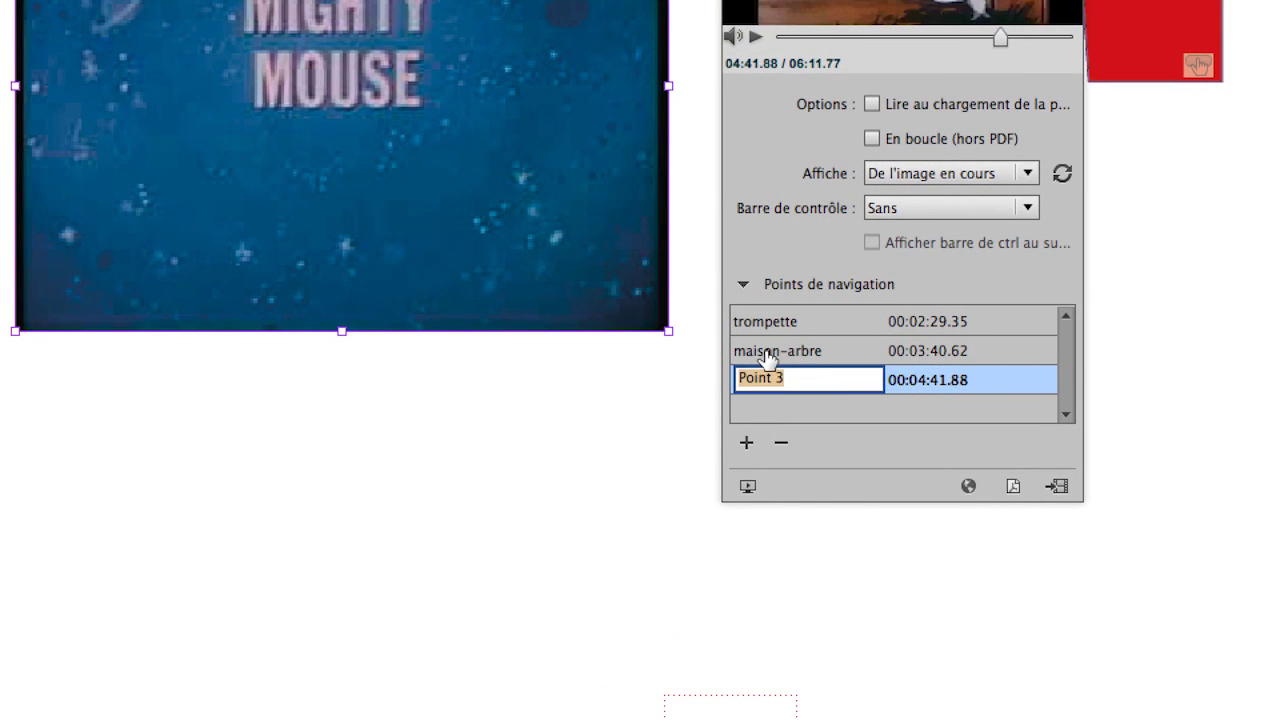
{"action": "type", "text": "cou"}
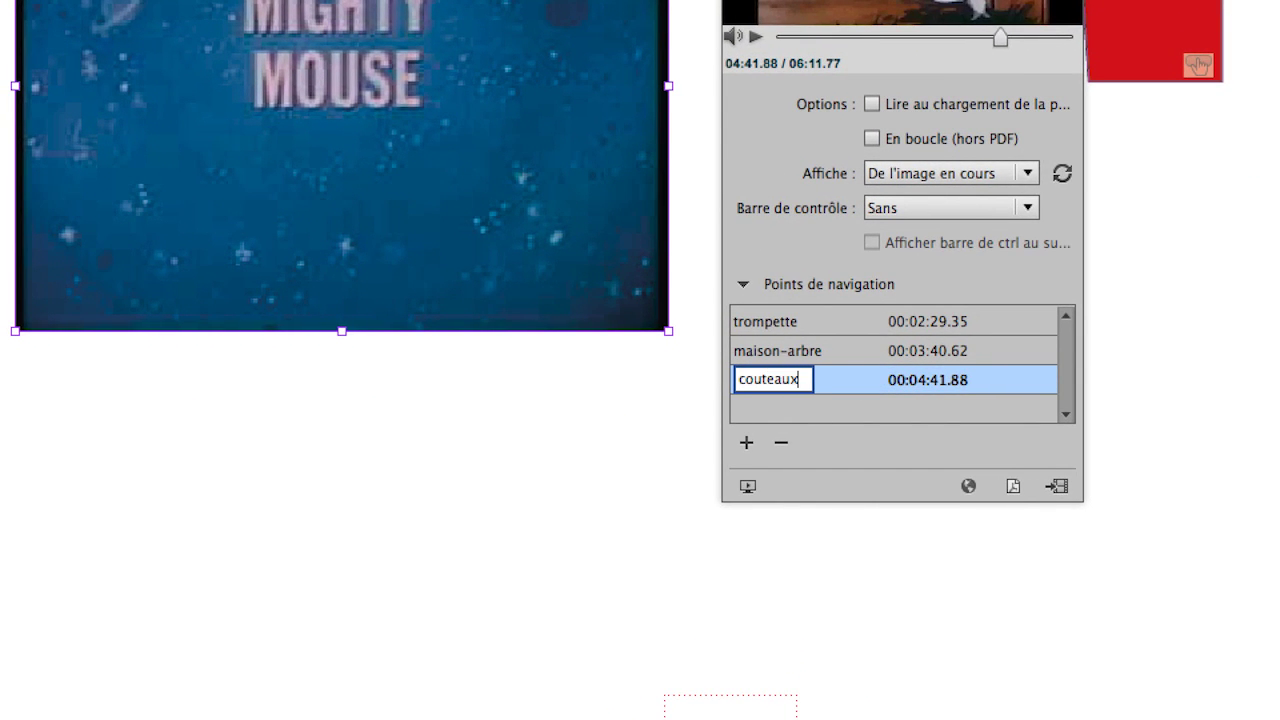
{"action": "type", "text": "teaux"}
{"action": "left_click", "coordinate": [816, 416]}
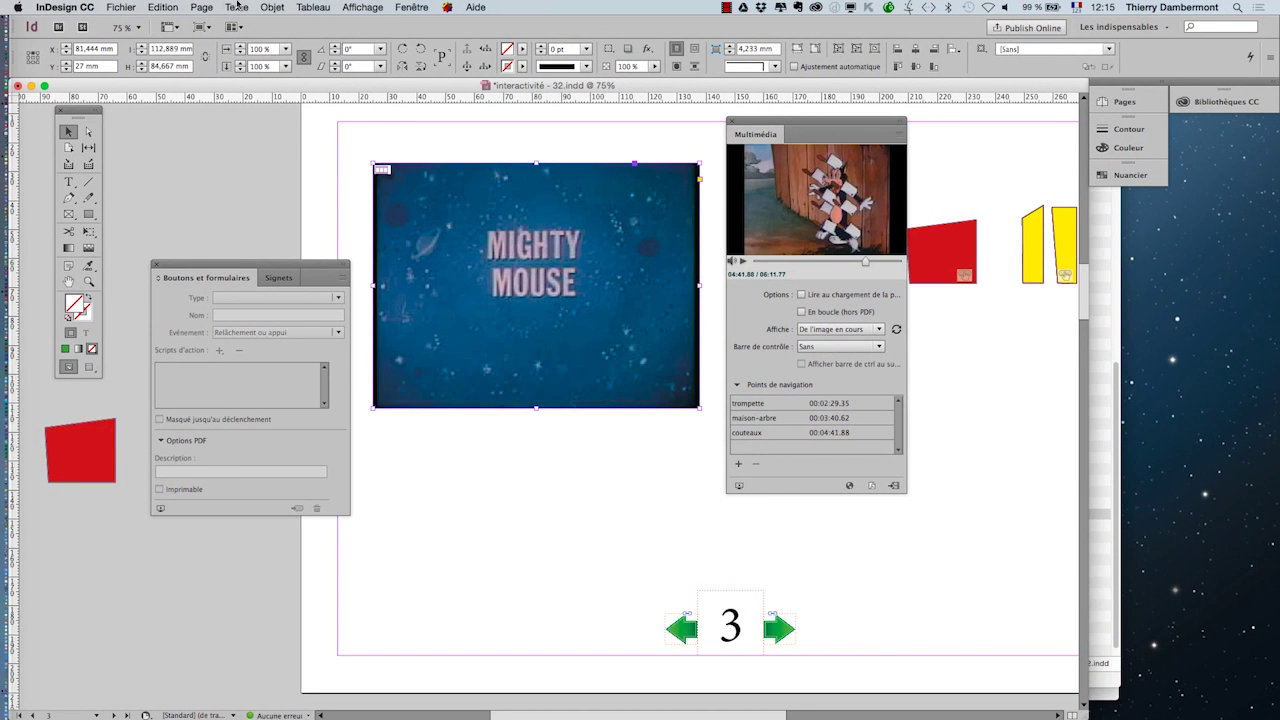
Save the document under the new name "interactivité - 33.indd" in the same folder
{"action": "left_click", "coordinate": [138, 6]}
{"action": "left_click", "coordinate": [150, 107]}
{"action": "left_click", "coordinate": [652, 89]}
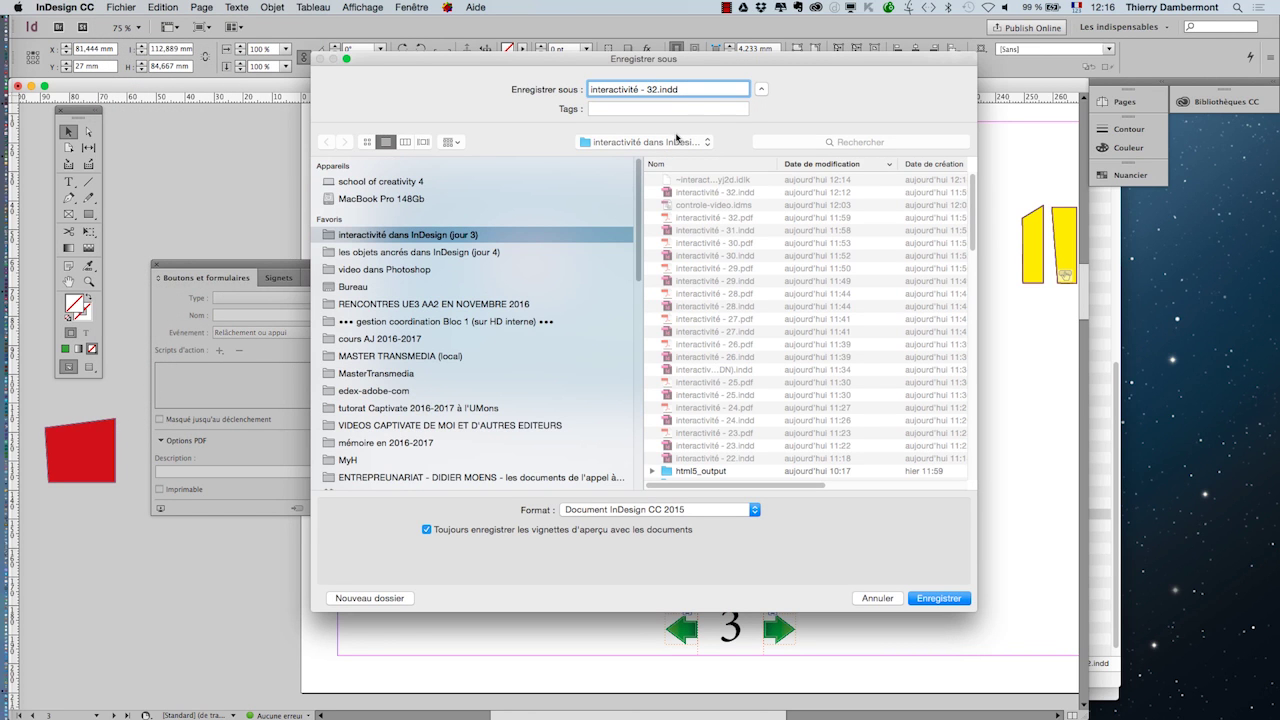
{"action": "key", "text": "Return"}
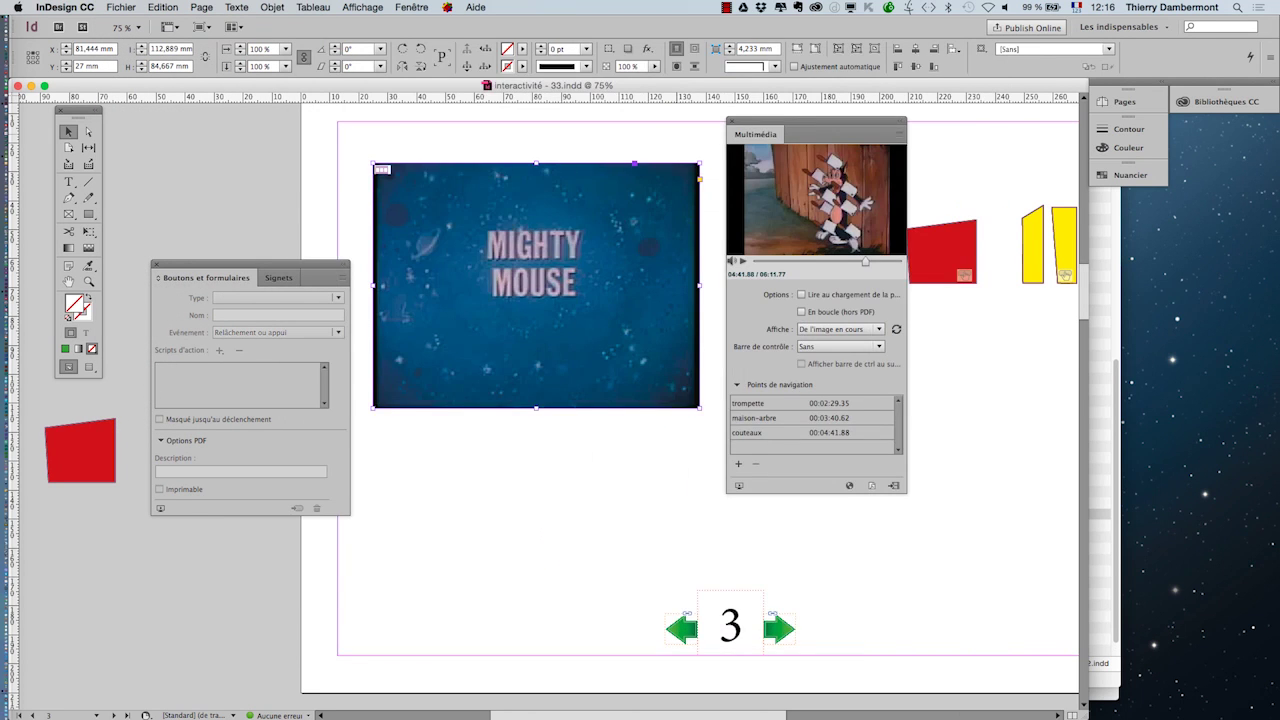
Move the Multimédia panel away from the page and draw a text frame about 55 × 14 mm below the video, containing "trompette"
{"action": "left_click", "coordinate": [606, 526]}
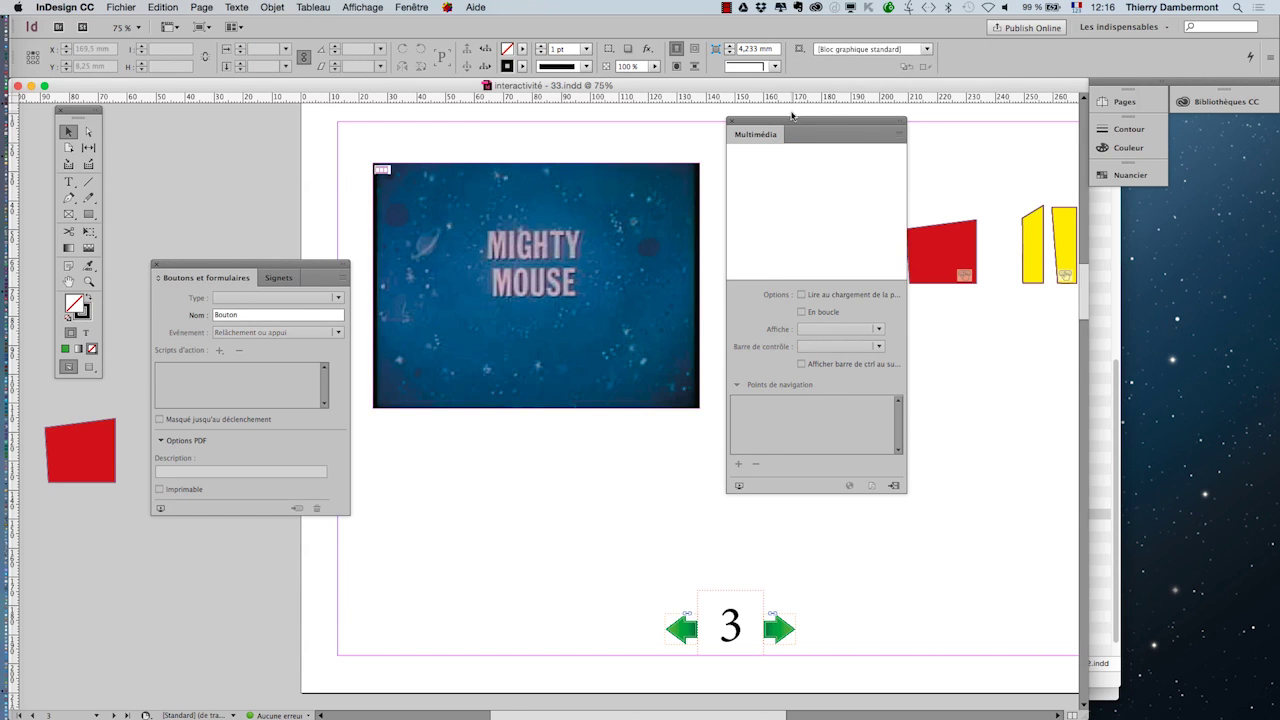
{"action": "left_click_drag", "start_coordinate": [790, 121], "coordinate": [1068, 168]}
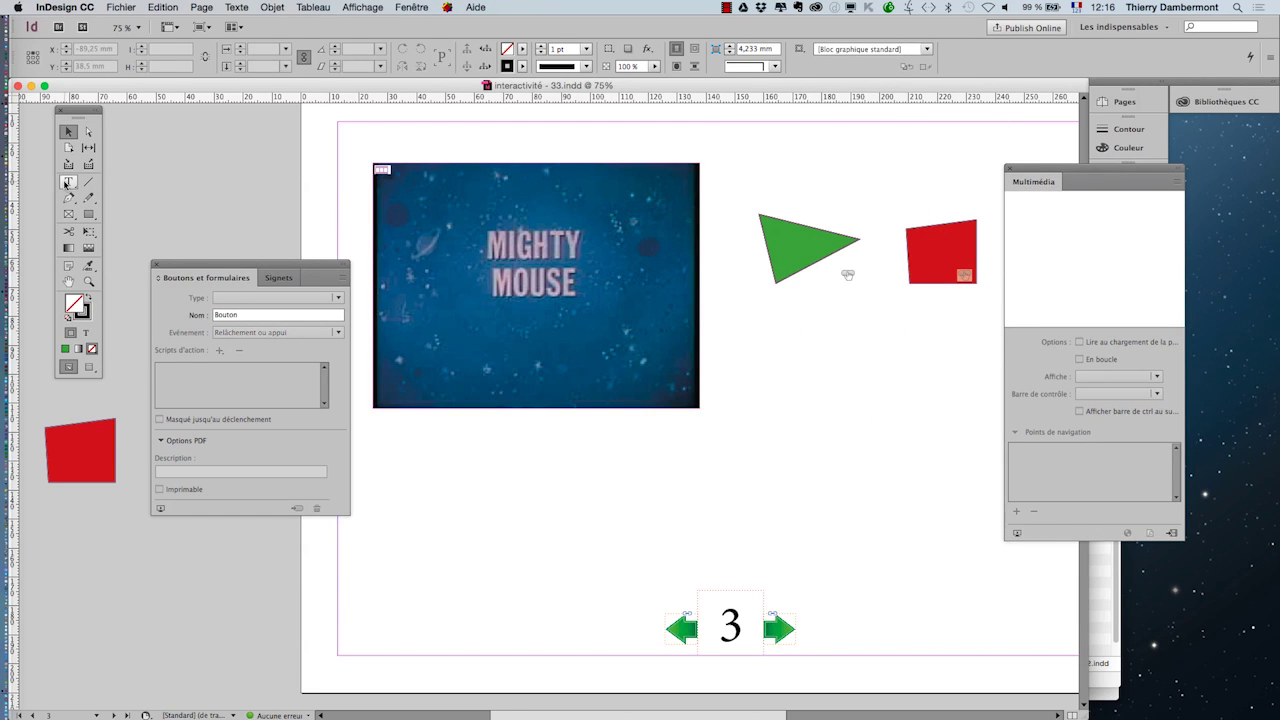
{"action": "left_click", "coordinate": [66, 184]}
{"action": "left_click_drag", "start_coordinate": [466, 434], "coordinate": [625, 474]}
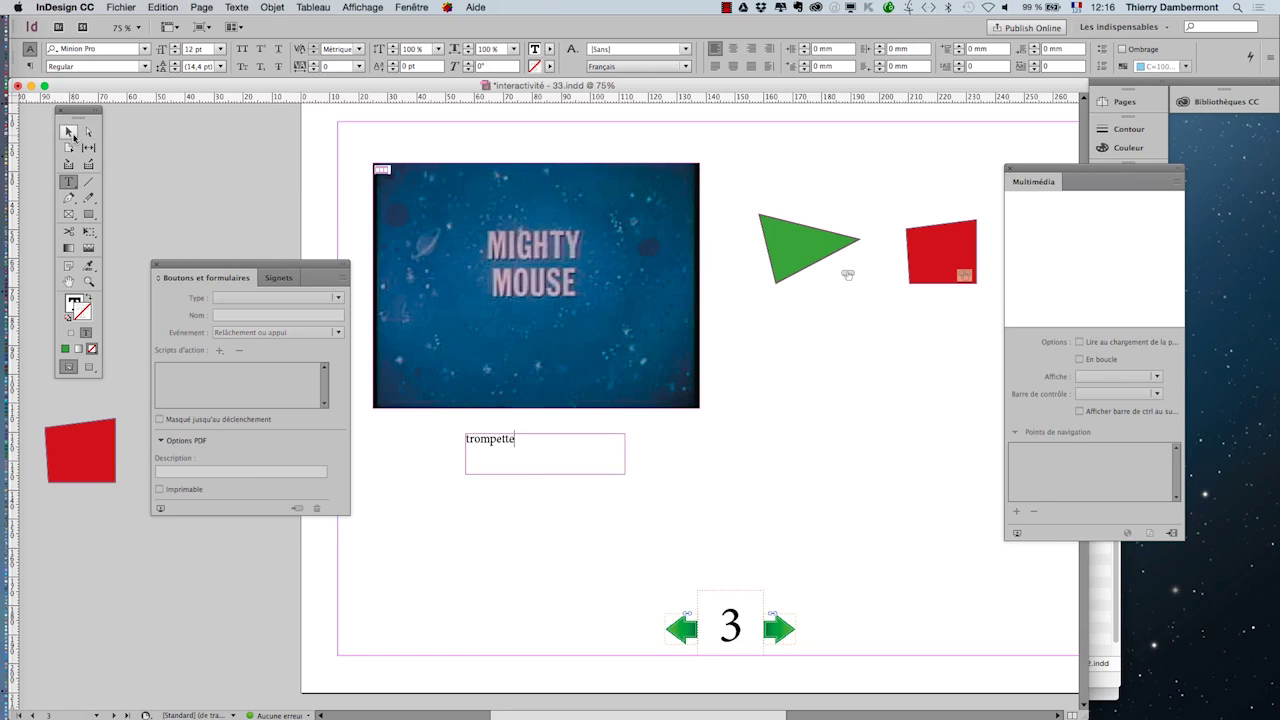
Fill the "trompette" text frame with the [Noir] swatch at a 28% tint
{"action": "left_click", "coordinate": [69, 132]}
{"action": "left_click_drag", "start_coordinate": [1122, 173], "coordinate": [1019, 390]}
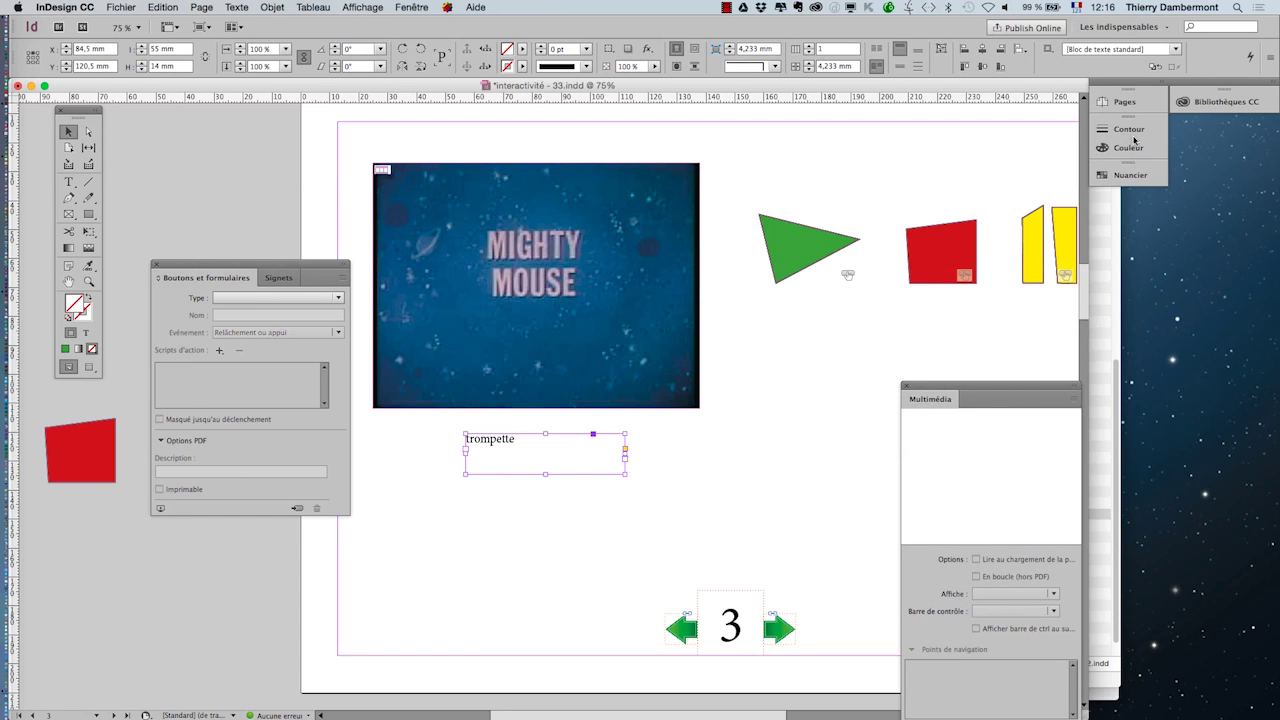
{"action": "left_click", "coordinate": [1129, 176]}
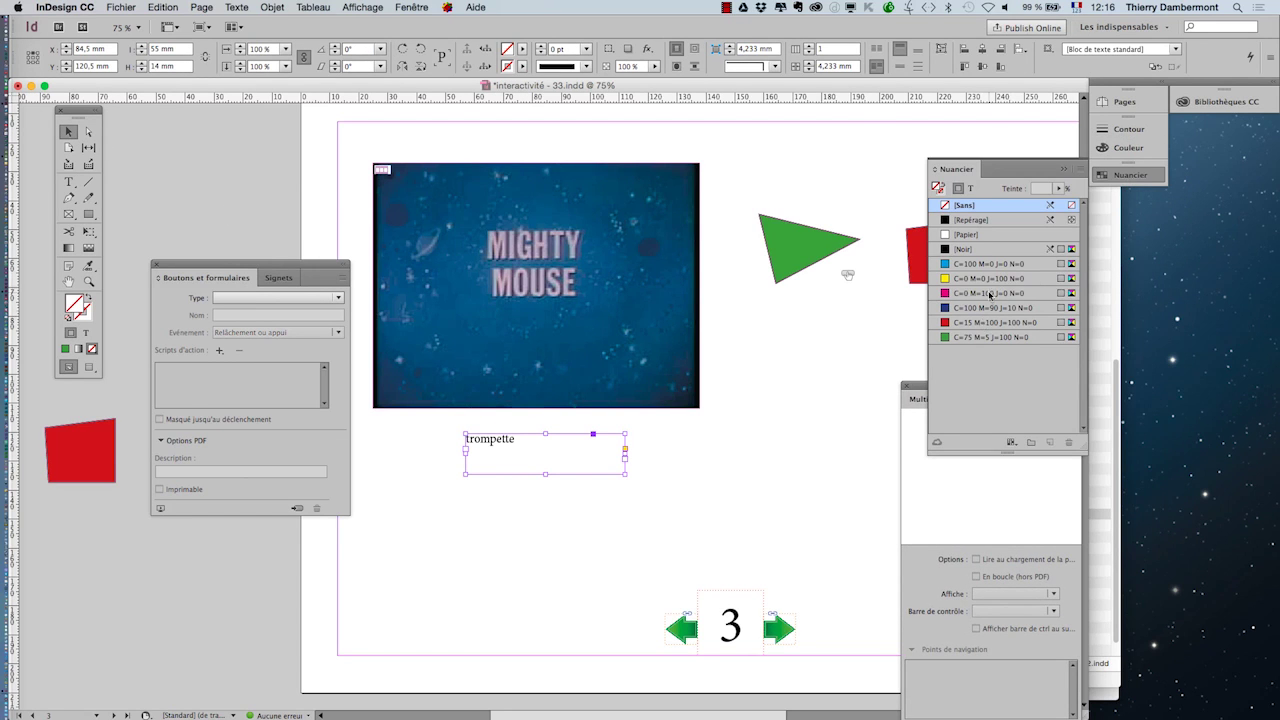
{"action": "left_click", "coordinate": [964, 249]}
{"action": "left_click_drag", "start_coordinate": [1001, 208], "coordinate": [1013, 204]}
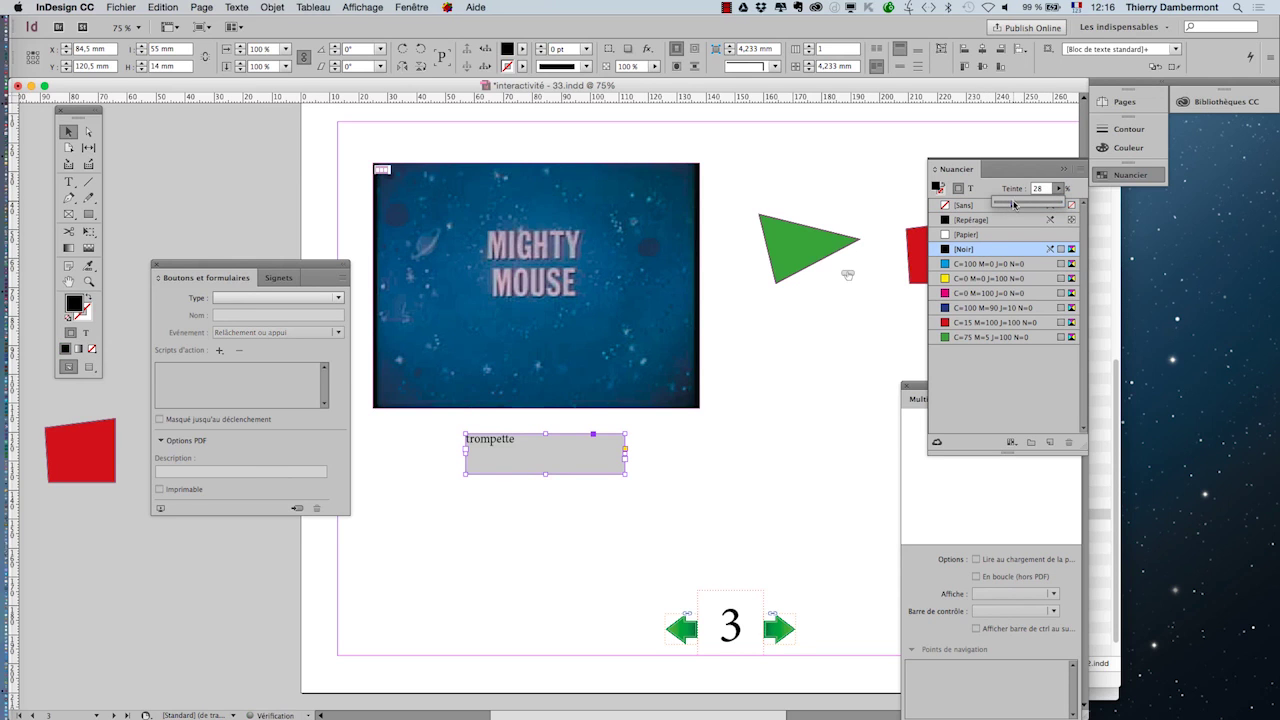
Centre the "trompette" paragraph horizontally in its frame
{"action": "left_click", "coordinate": [208, 7]}
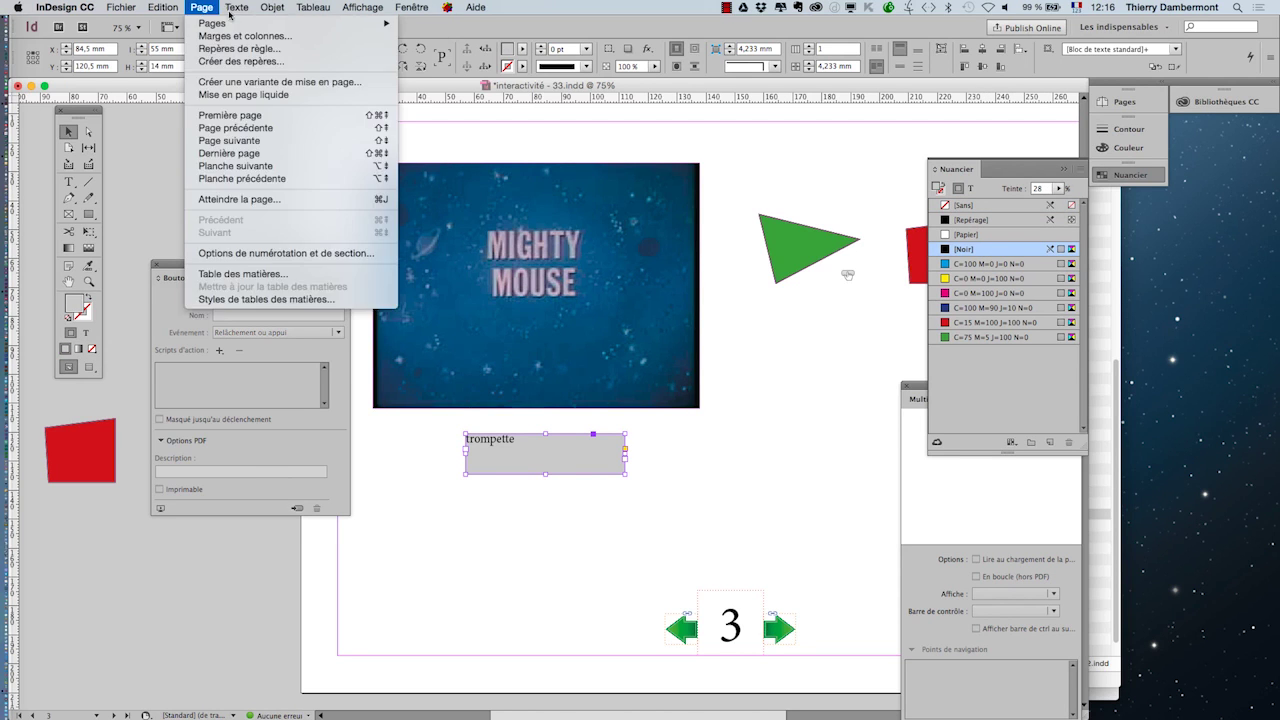
{"action": "mouse_move", "coordinate": [236, 7]}
{"action": "left_click", "coordinate": [262, 82]}
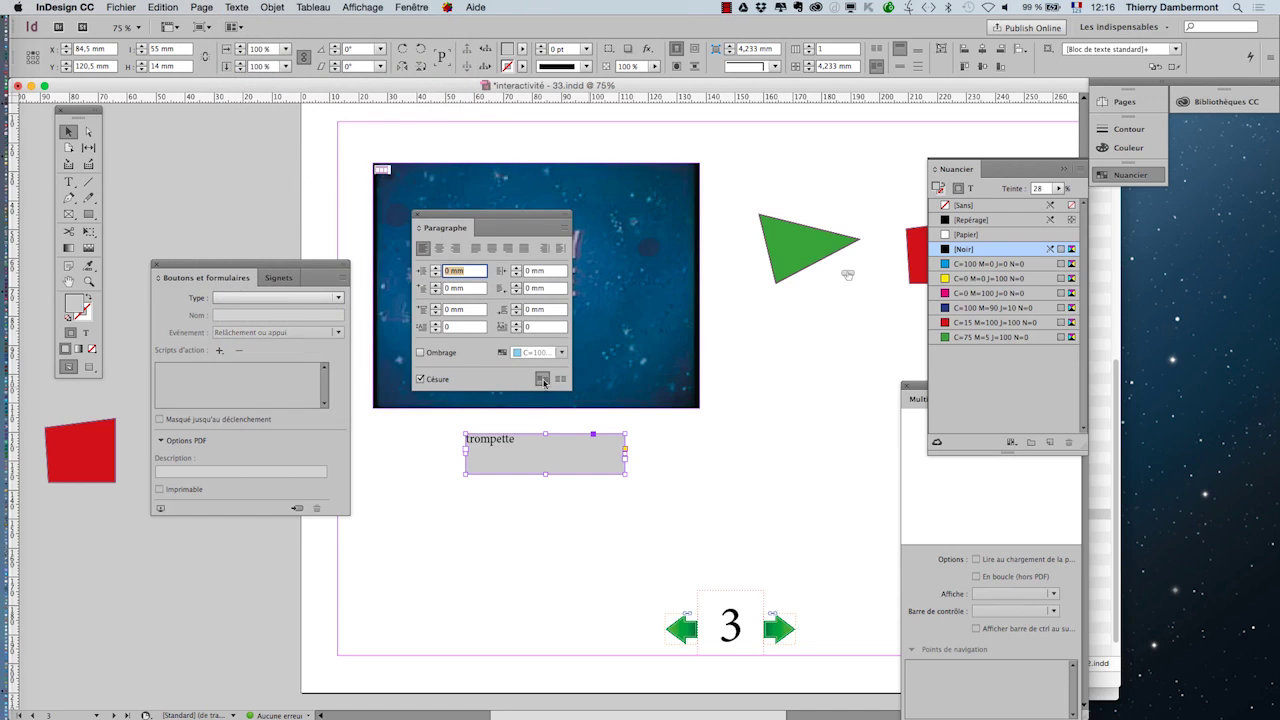
Centre the "trompette" text vertically in its frame and set its font size to 20 pt
{"action": "left_click", "coordinate": [278, 7]}
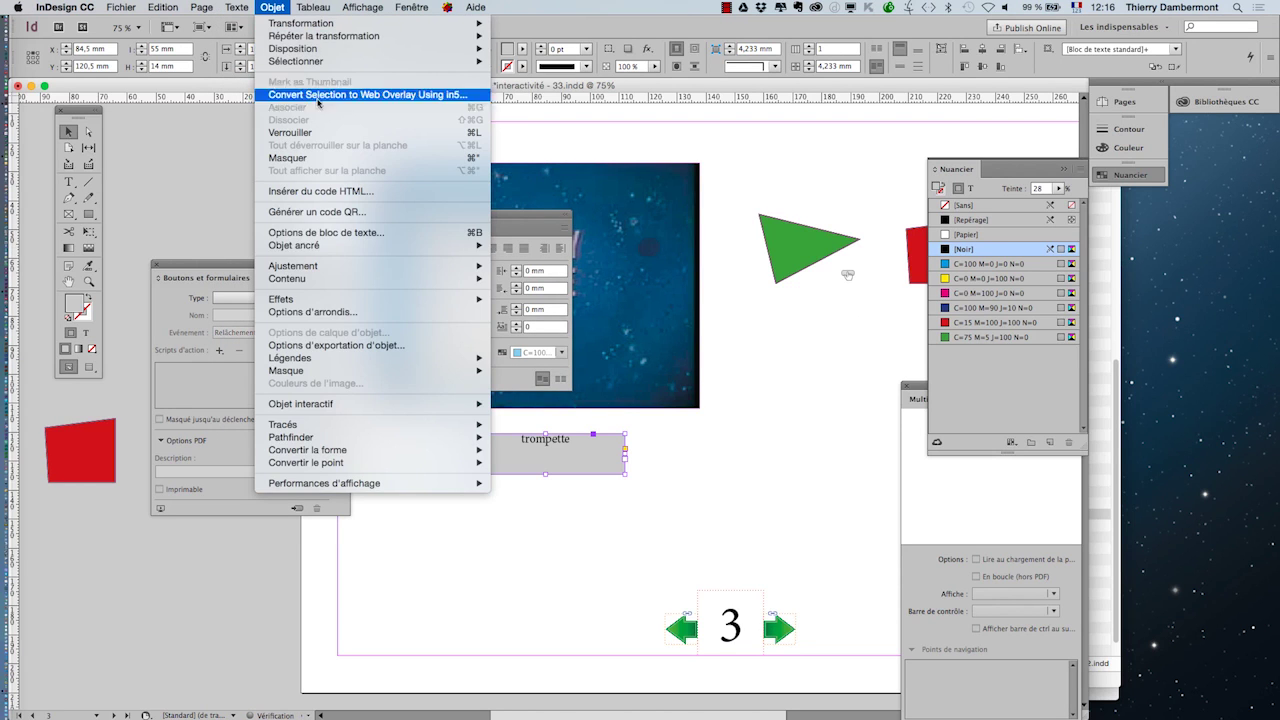
{"action": "left_click", "coordinate": [360, 234]}
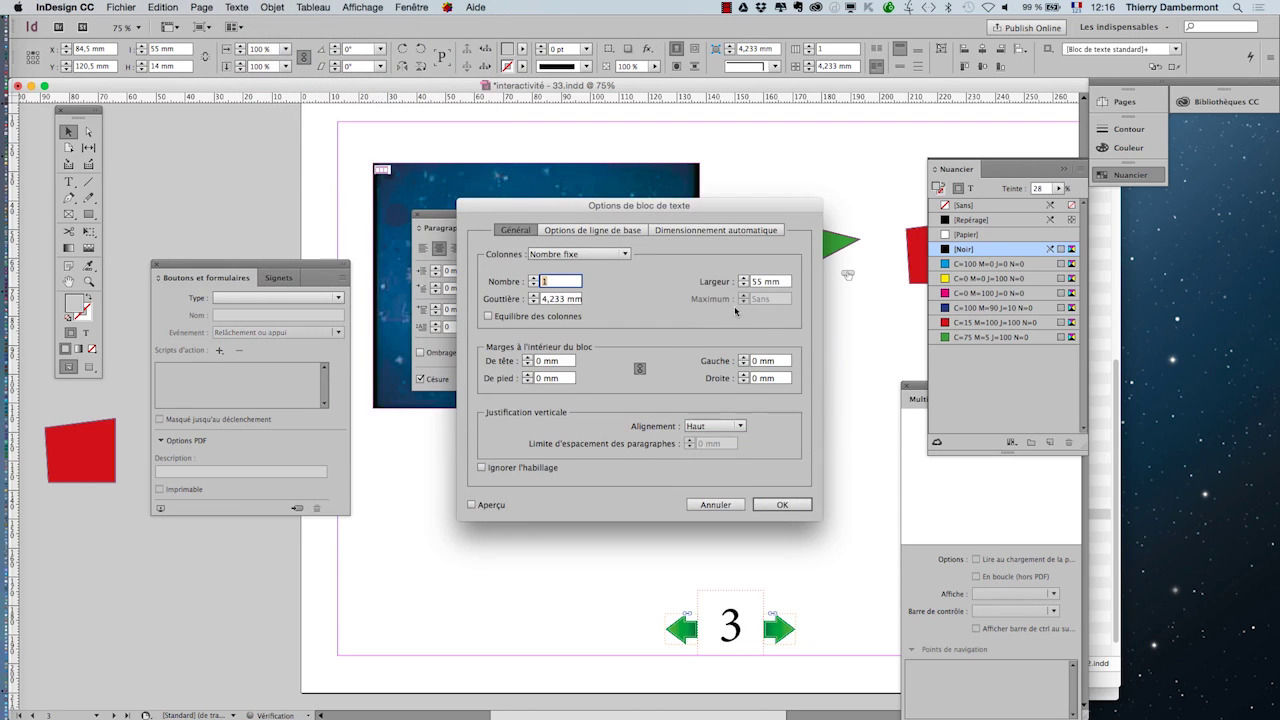
{"action": "left_click", "coordinate": [714, 426]}
{"action": "left_click", "coordinate": [716, 455]}
{"action": "left_click", "coordinate": [775, 504]}
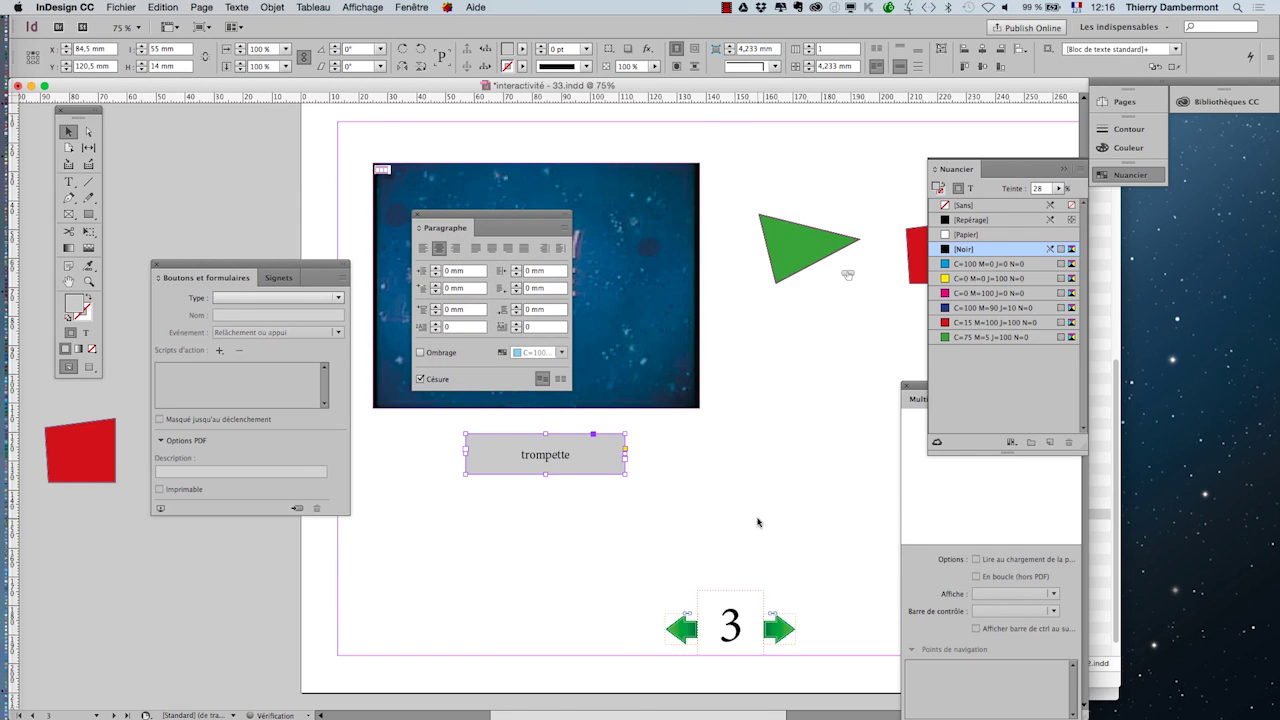
{"action": "left_click", "coordinate": [232, 7]}
{"action": "left_click", "coordinate": [255, 72]}
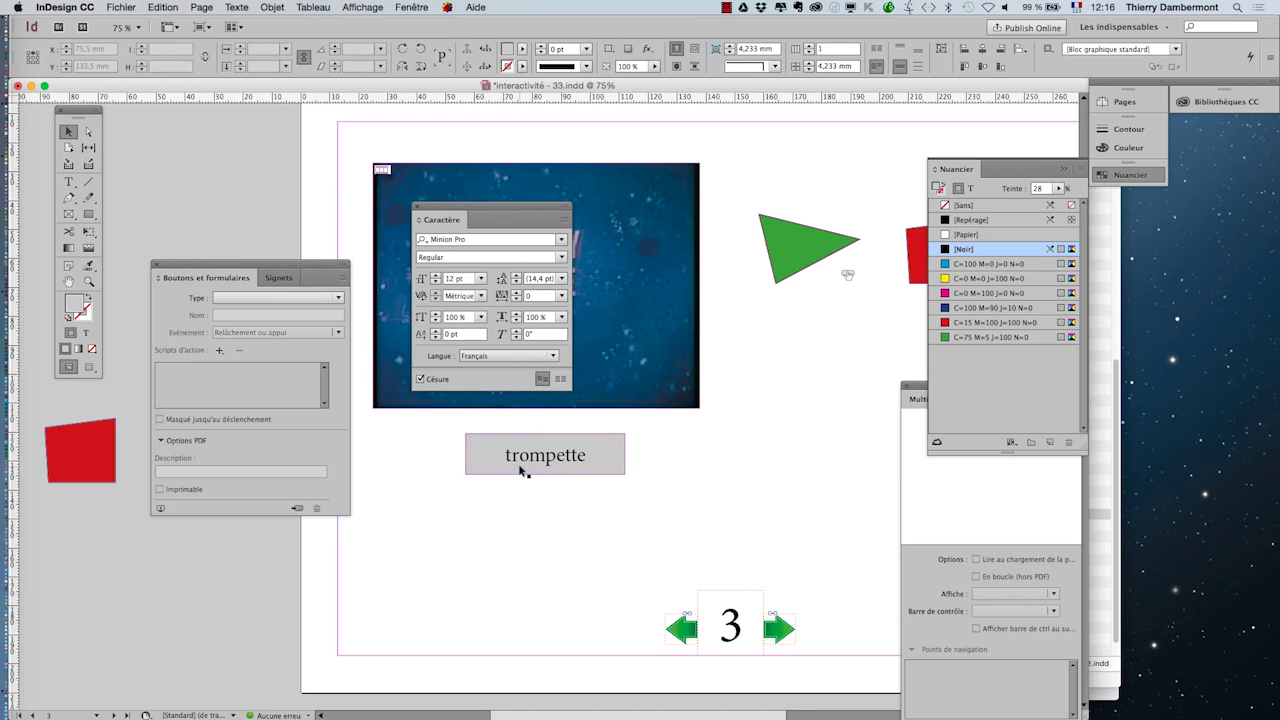
Duplicate the "trompette" frame directly beneath the original and replace the copy's text with "maison-arbre"
{"action": "left_click_drag", "start_coordinate": [543, 457], "coordinate": [592, 525]}
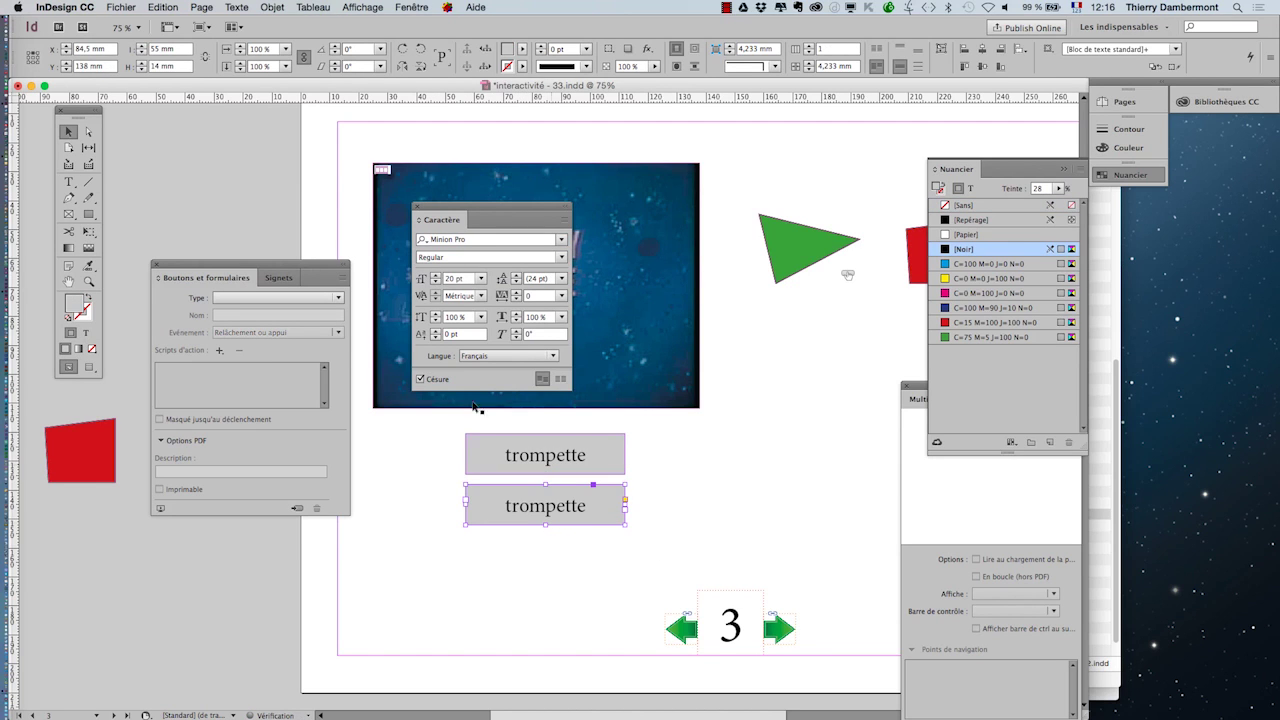
{"action": "left_click", "coordinate": [68, 183]}
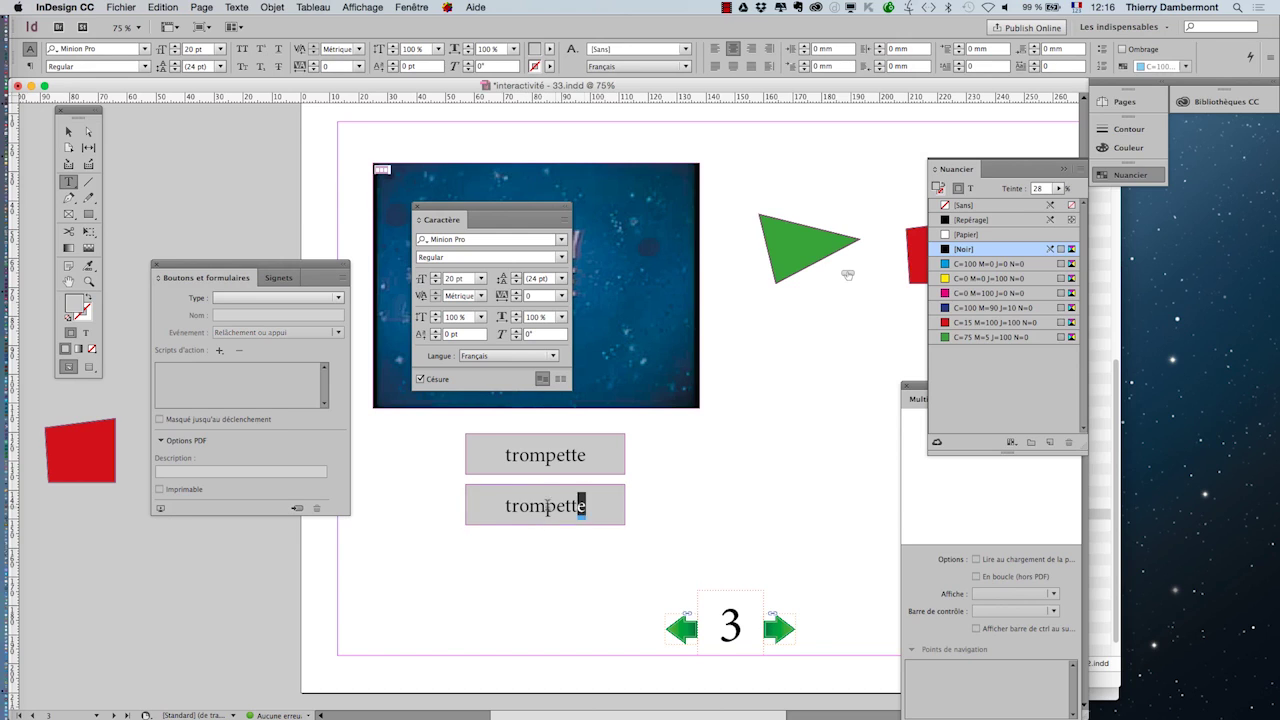
{"action": "left_click_drag", "start_coordinate": [547, 507], "coordinate": [501, 506]}
{"action": "type", "text": "maison-arbre"}
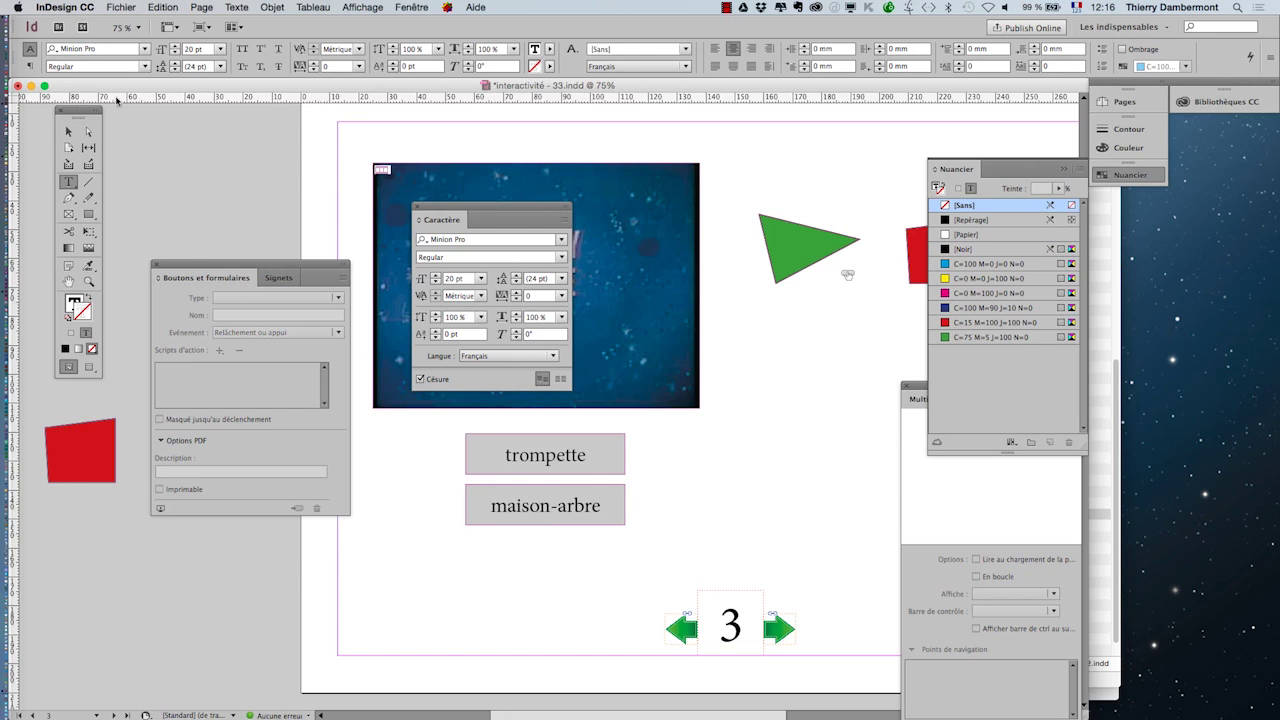
Change the text of the "maison-arbre" frame to "maison dans l'arbre"
{"action": "left_click", "coordinate": [69, 132]}
{"action": "left_click", "coordinate": [69, 182]}
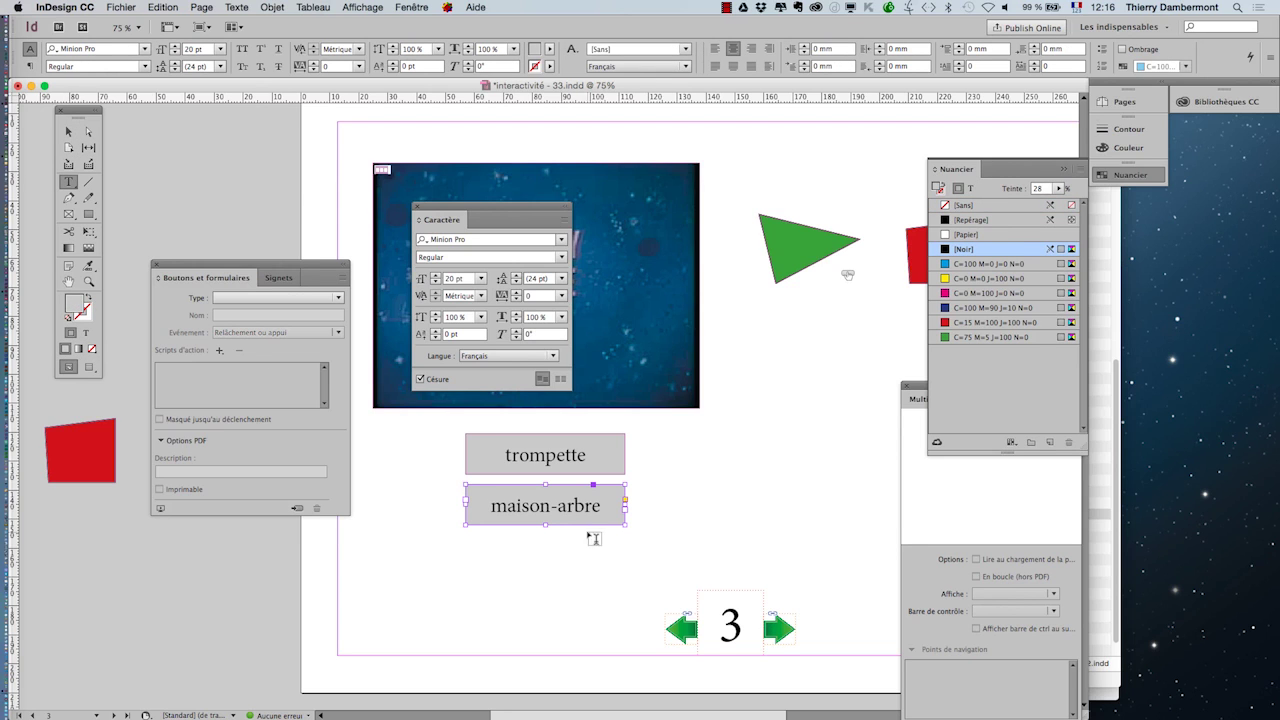
{"action": "left_click", "coordinate": [557, 505]}
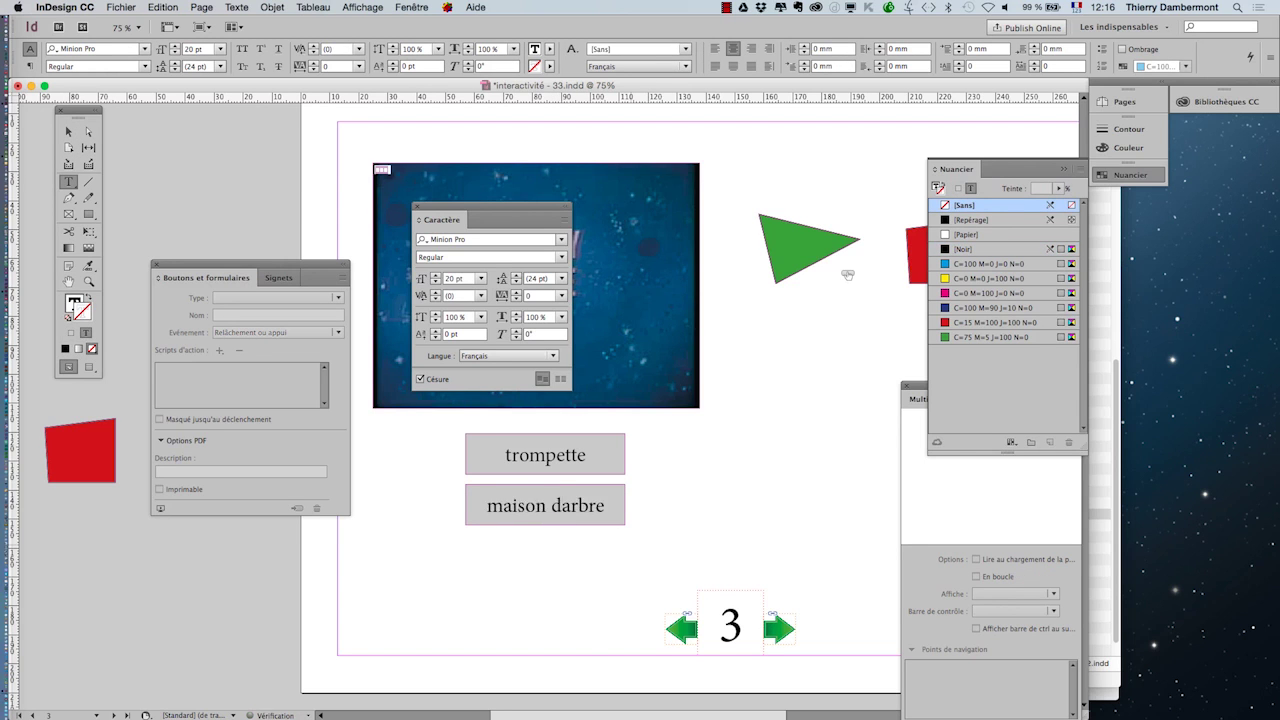
{"action": "type", "text": "dans l'"}
{"action": "key", "text": "BackSpace"}
{"action": "key", "text": "BackSpace"}
{"action": "key", "text": "BackSpace"}
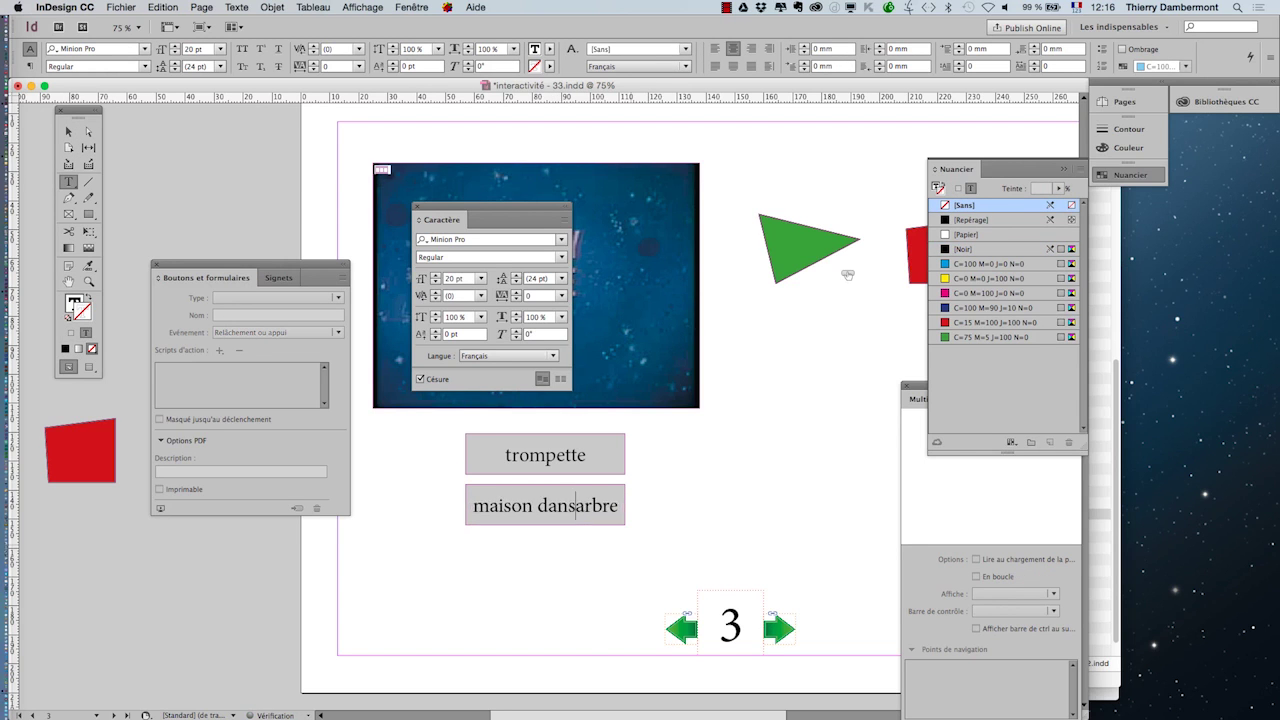
{"action": "type", "text": "l'"}
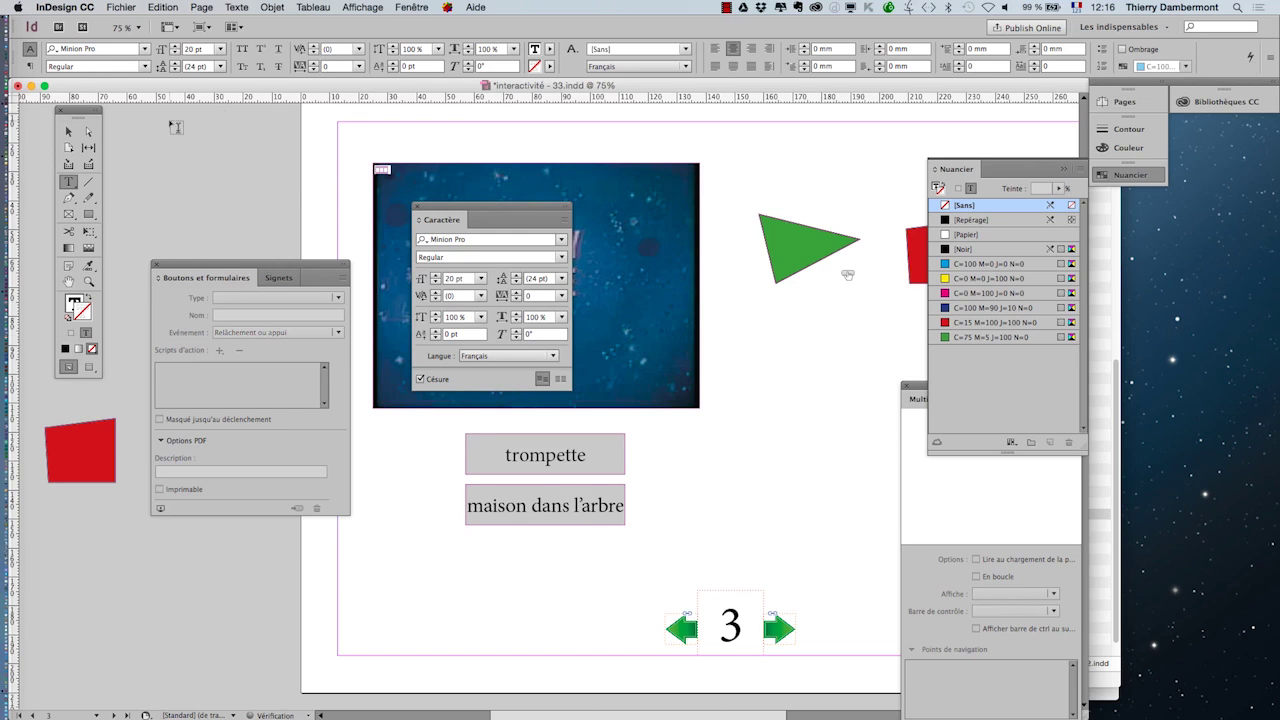
{"action": "key", "text": "Escape"}
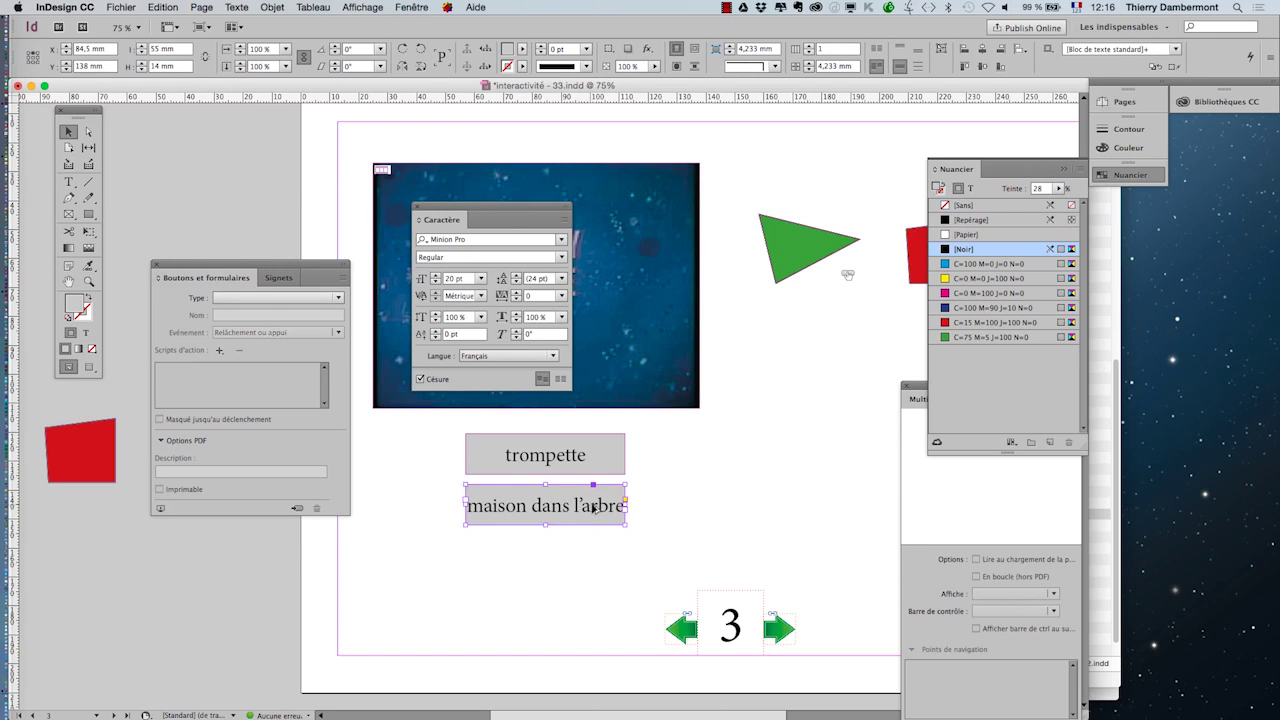
Duplicate the "maison dans l'arbre" frame directly beneath the original and replace the copy's text with "couteaux"
{"action": "left_click_drag", "start_coordinate": [597, 510], "coordinate": [592, 561]}
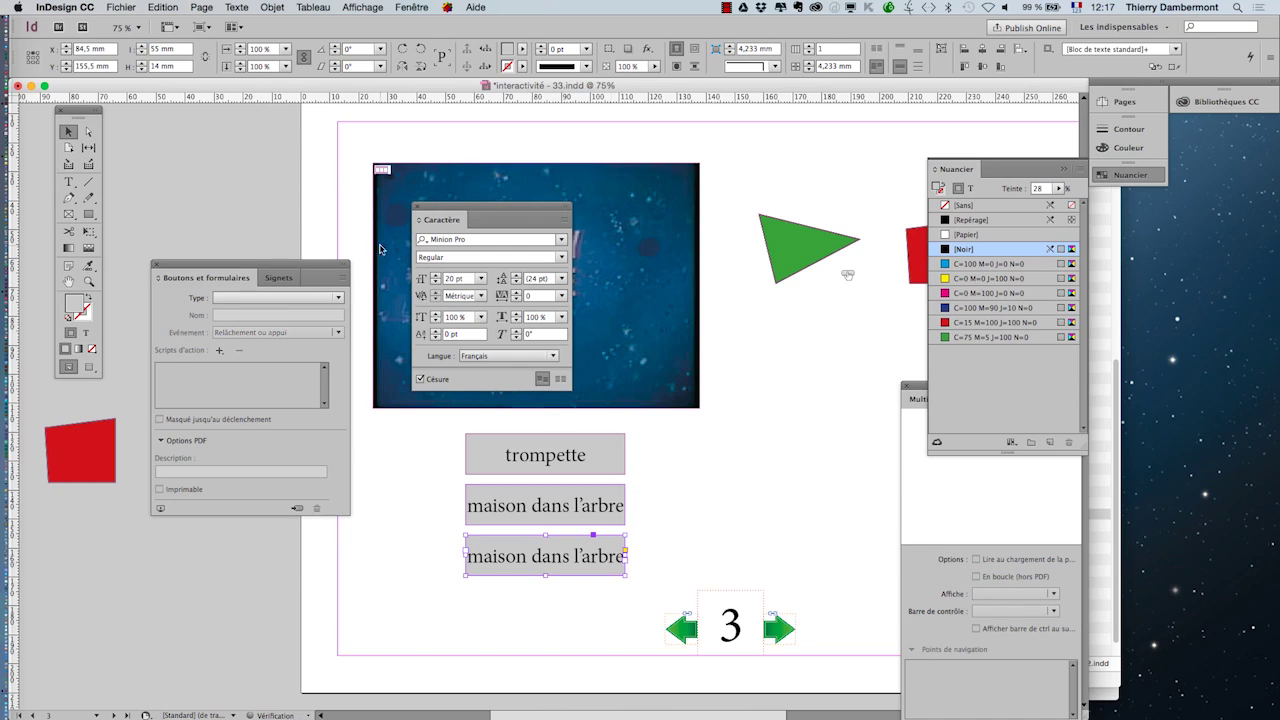
{"action": "left_click", "coordinate": [76, 186]}
{"action": "left_click", "coordinate": [528, 555]}
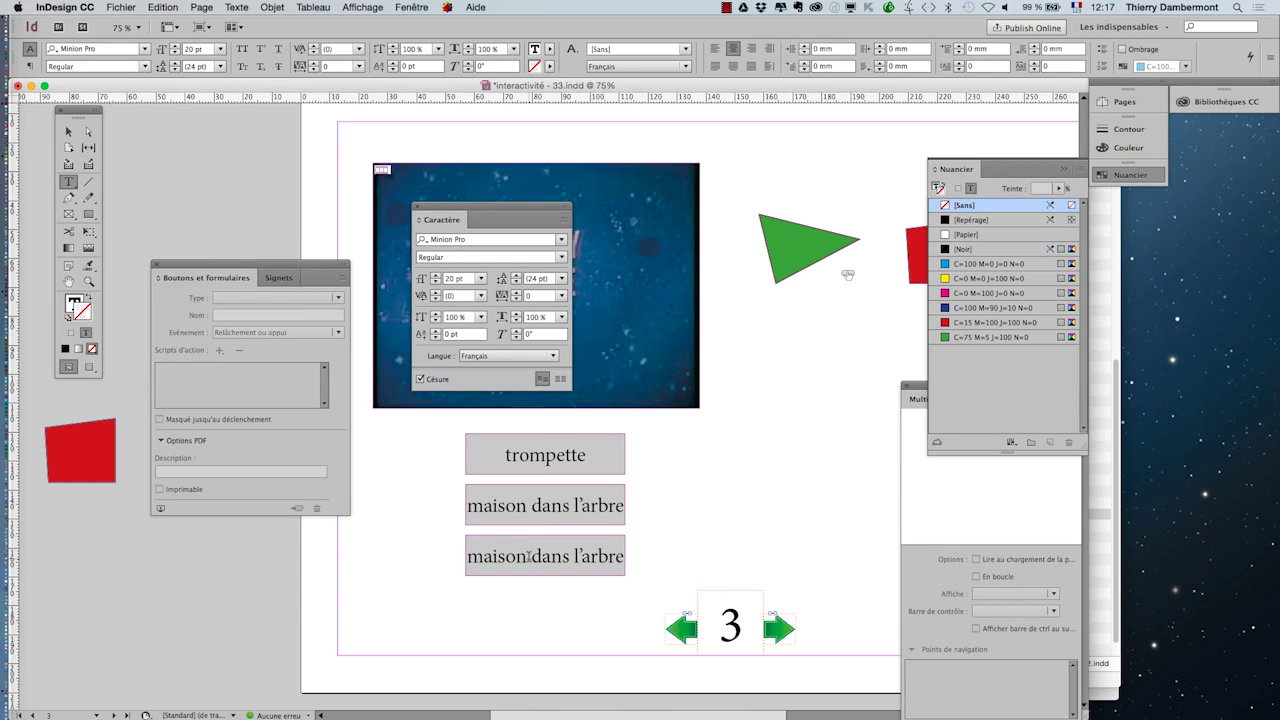
{"action": "left_click_drag", "start_coordinate": [470, 556], "coordinate": [626, 546]}
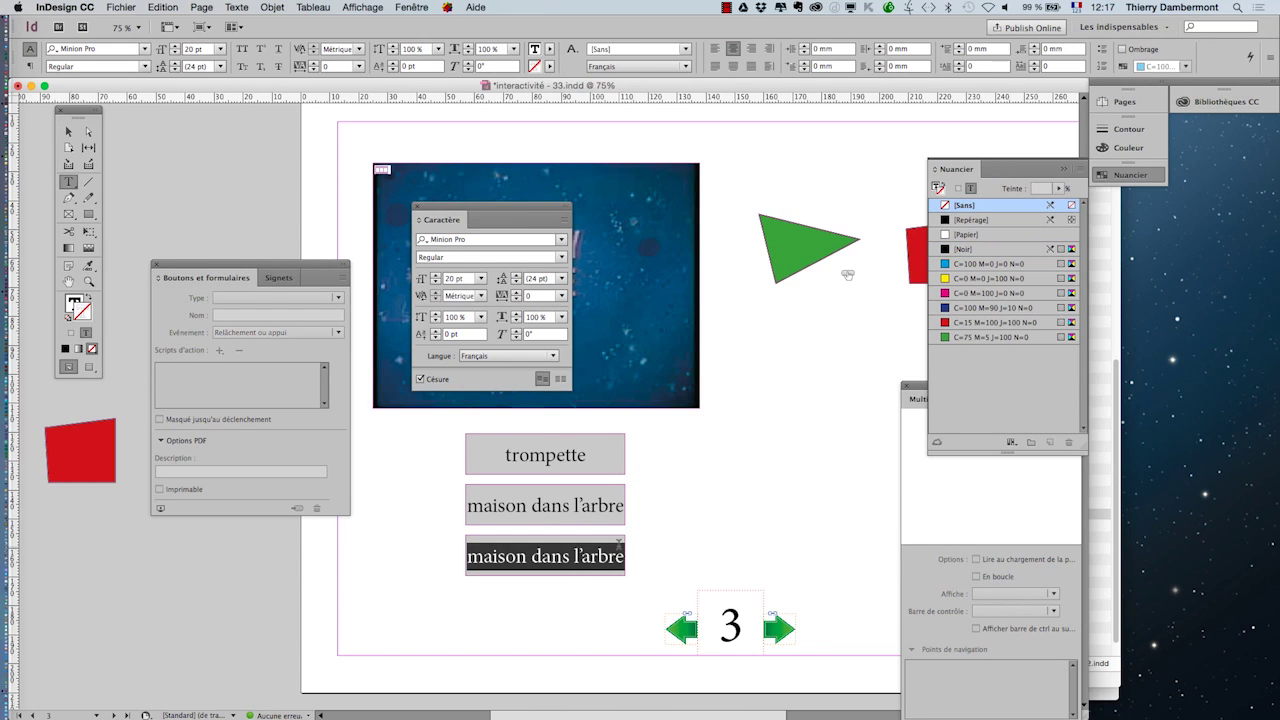
{"action": "type", "text": "couteaux"}
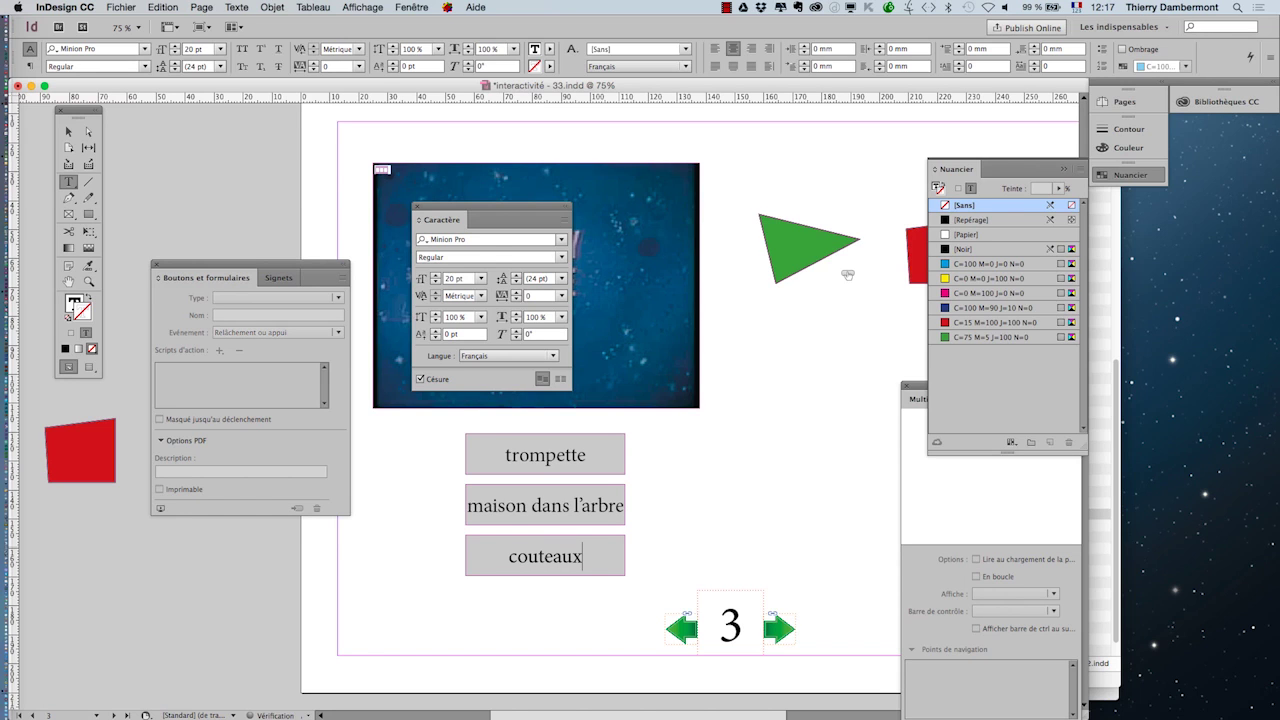
Widen the three label frames together to about 74 mm and move them closer beneath the video, towards its left edge
{"action": "left_click", "coordinate": [68, 132]}
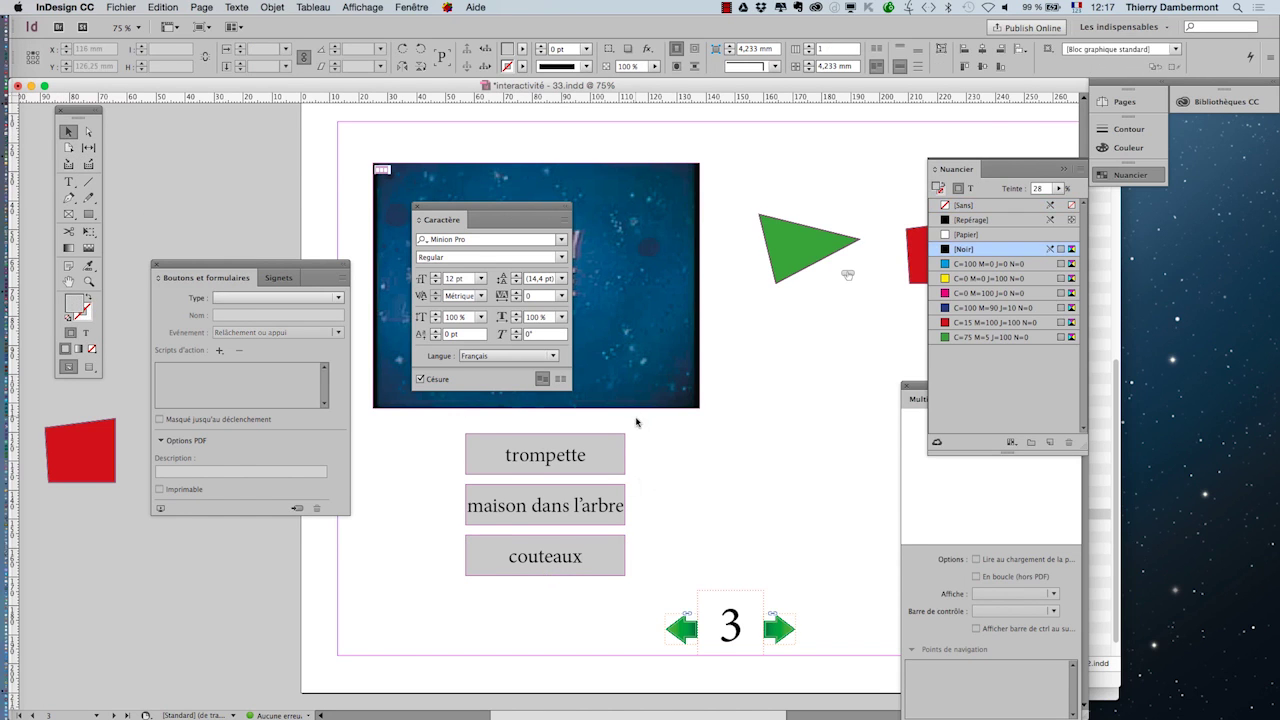
{"action": "left_click_drag", "start_coordinate": [636, 421], "coordinate": [585, 558]}
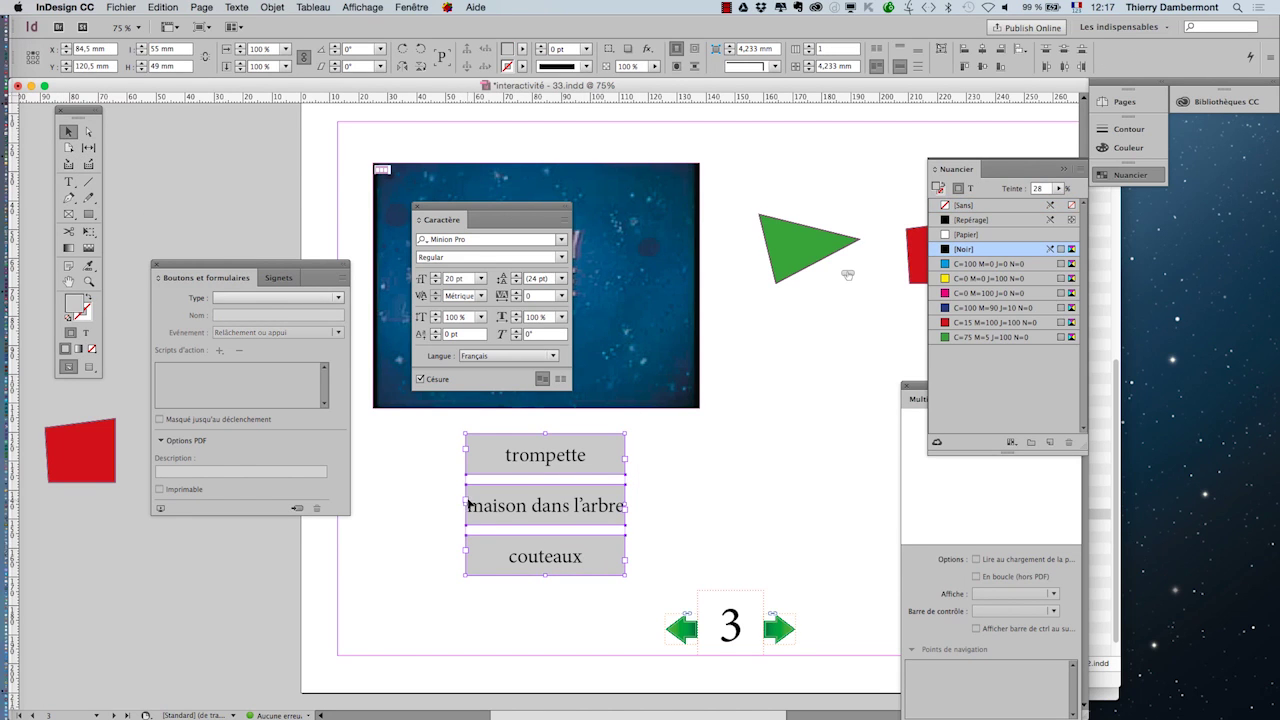
{"action": "left_click_drag", "start_coordinate": [627, 506], "coordinate": [682, 508]}
{"action": "left_click", "coordinate": [751, 520]}
{"action": "left_click_drag", "start_coordinate": [425, 457], "coordinate": [544, 564]}
{"action": "left_click", "coordinate": [575, 613]}
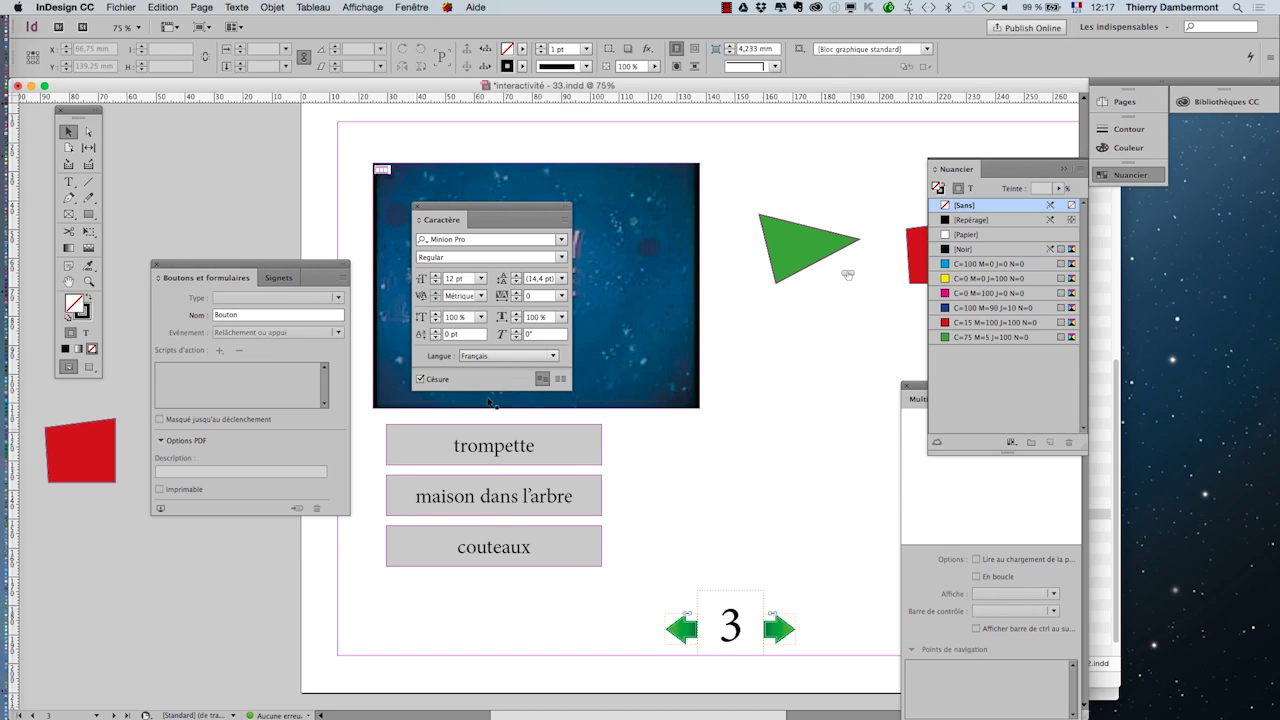
Save the document as a new file named "interactivité - 34.indd"
{"action": "left_click", "coordinate": [122, 7]}
{"action": "left_click", "coordinate": [176, 107]}
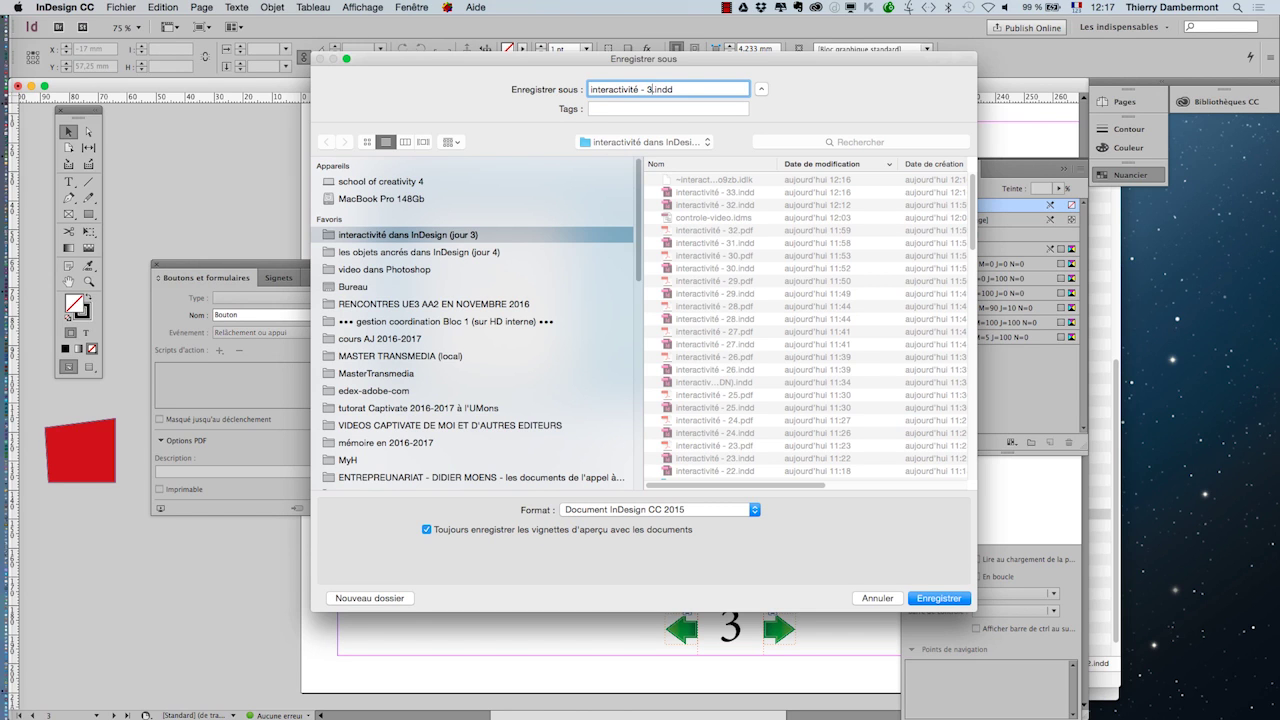
{"action": "left_click", "coordinate": [966, 598]}
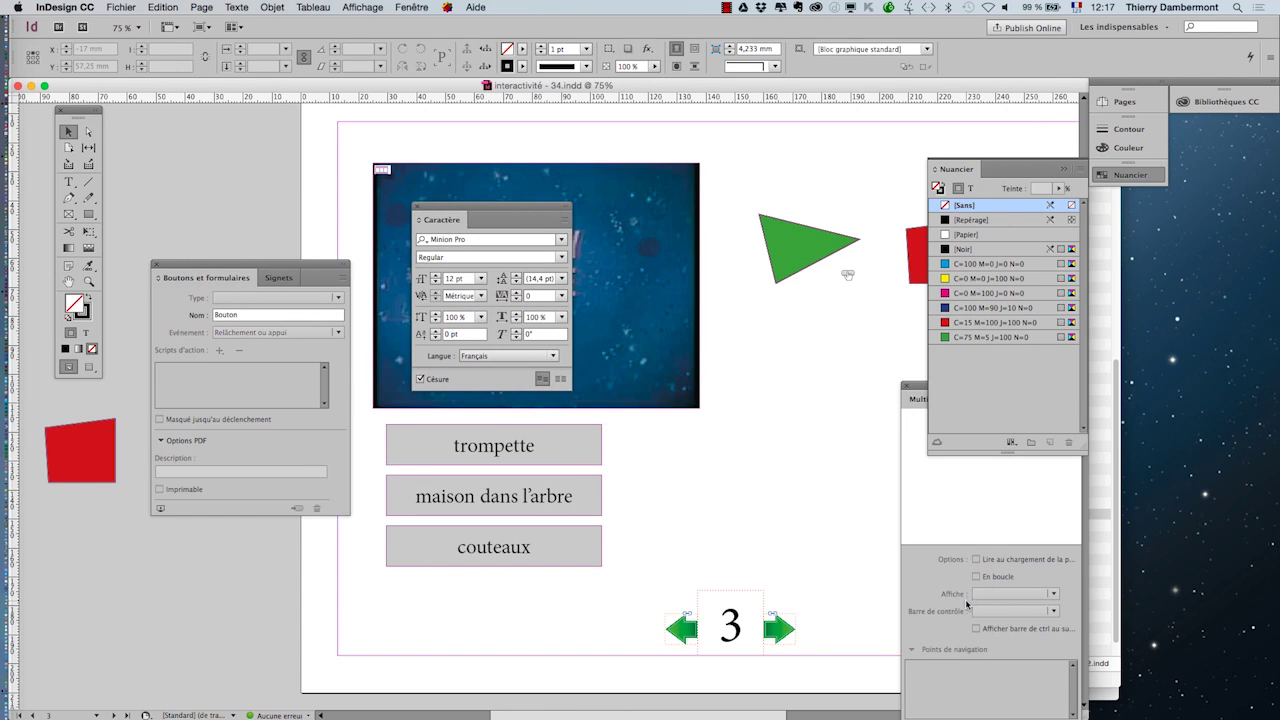
Convert the "trompette" frame into a button and name it "vers trompette"
{"action": "left_click", "coordinate": [475, 450]}
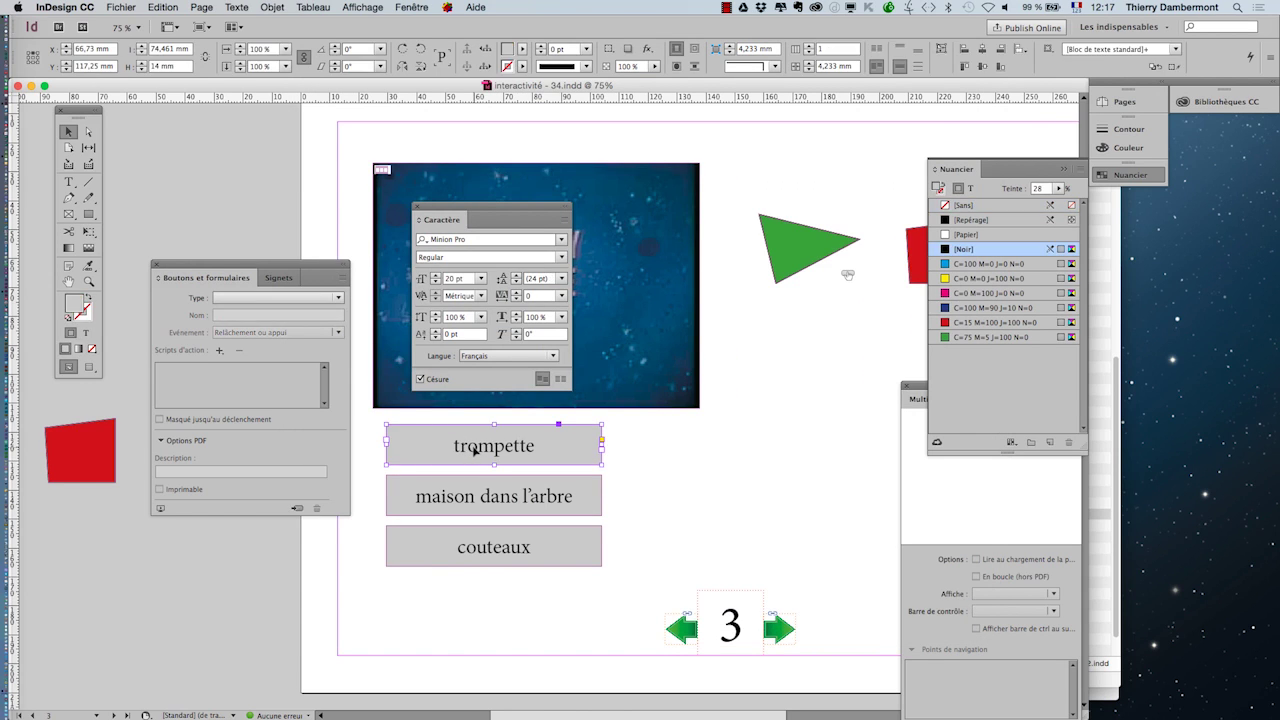
{"action": "left_click", "coordinate": [412, 7]}
{"action": "mouse_move", "coordinate": [490, 236]}
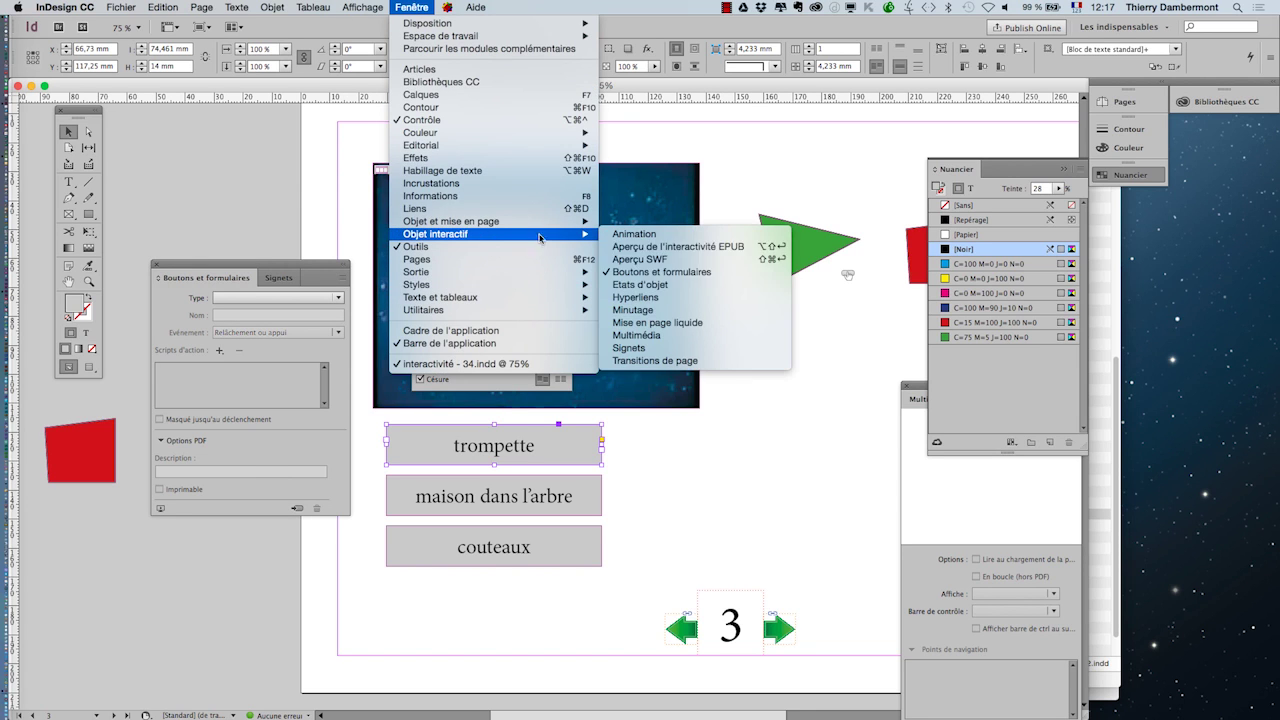
{"action": "left_click", "coordinate": [720, 275]}
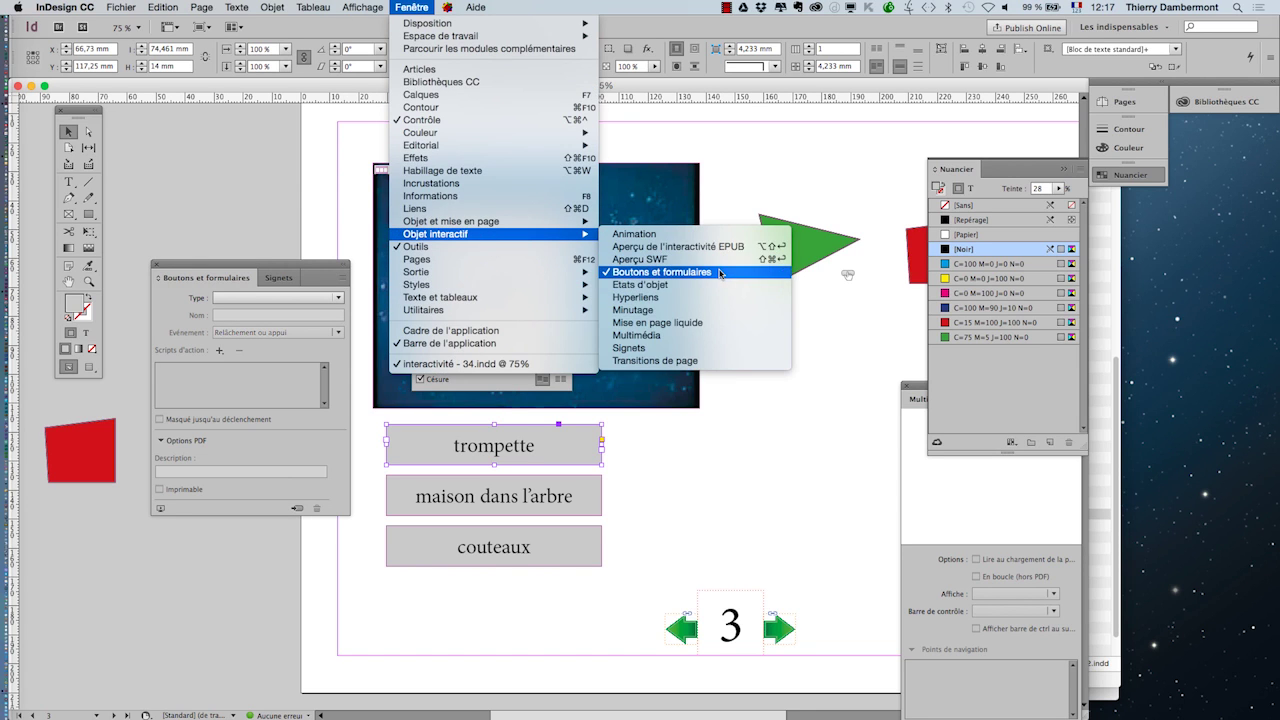
{"action": "left_click", "coordinate": [252, 300]}
{"action": "left_click", "coordinate": [242, 317]}
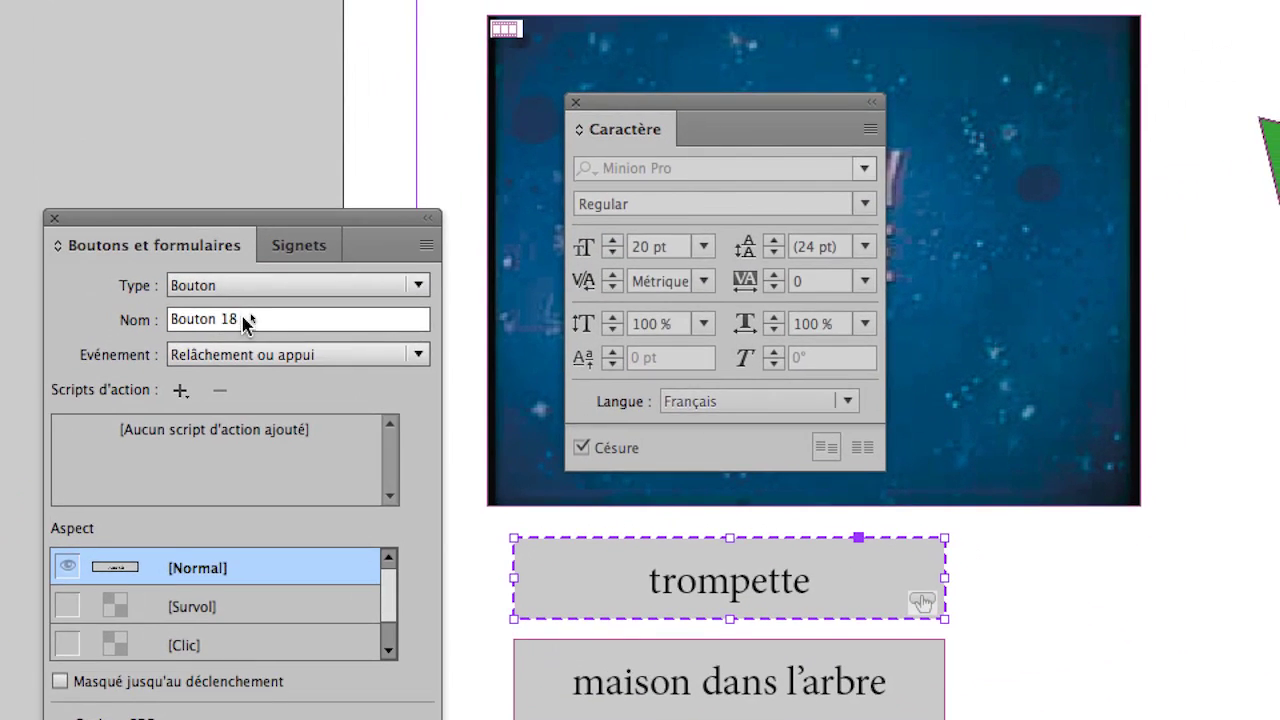
{"action": "left_click_drag", "start_coordinate": [250, 315], "coordinate": [210, 306]}
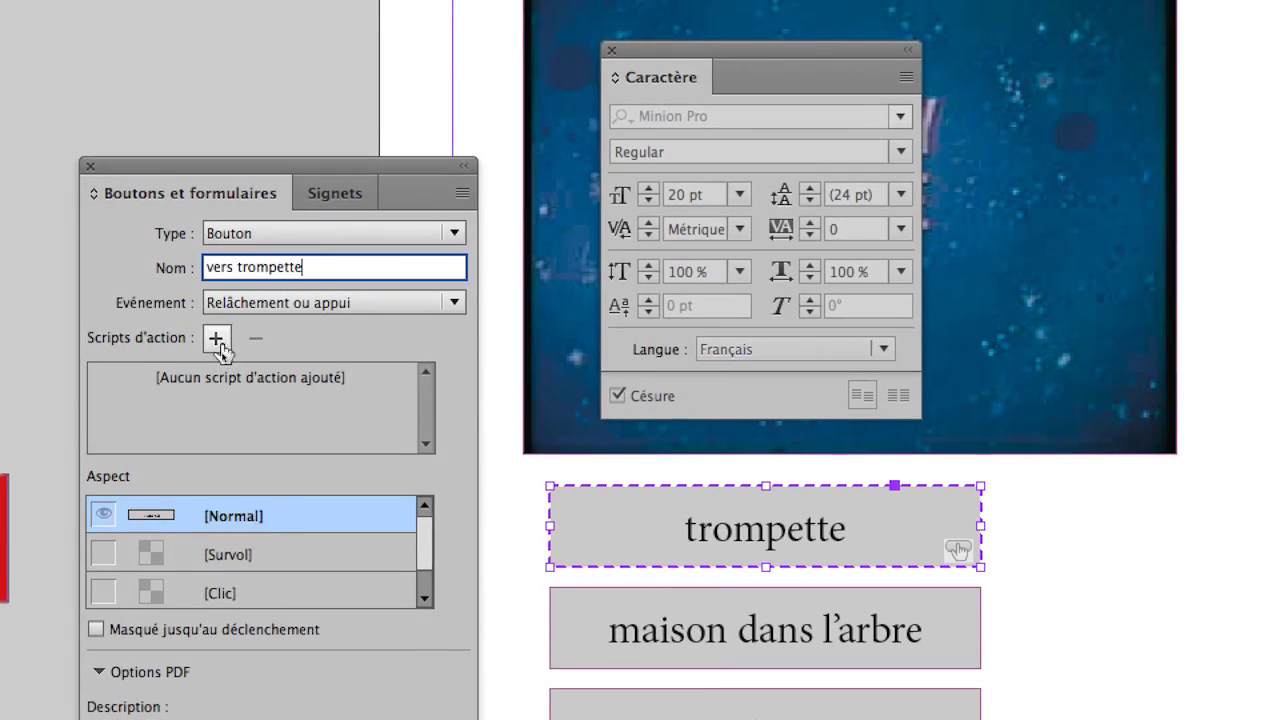
Add a Vidéo action to the "vers trompette" button that plays from the navigation point "trompette" (Lire à partir du point de navigation)
{"action": "left_click", "coordinate": [237, 403]}
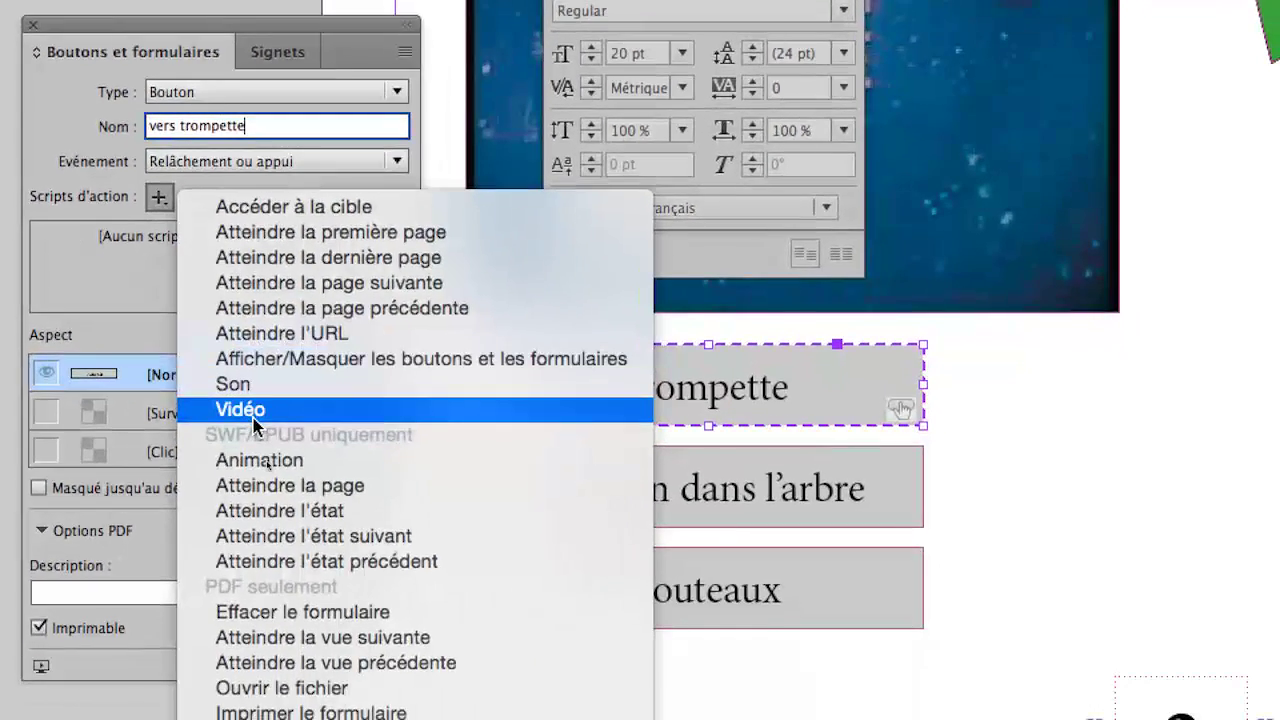
{"action": "left_click", "coordinate": [258, 443]}
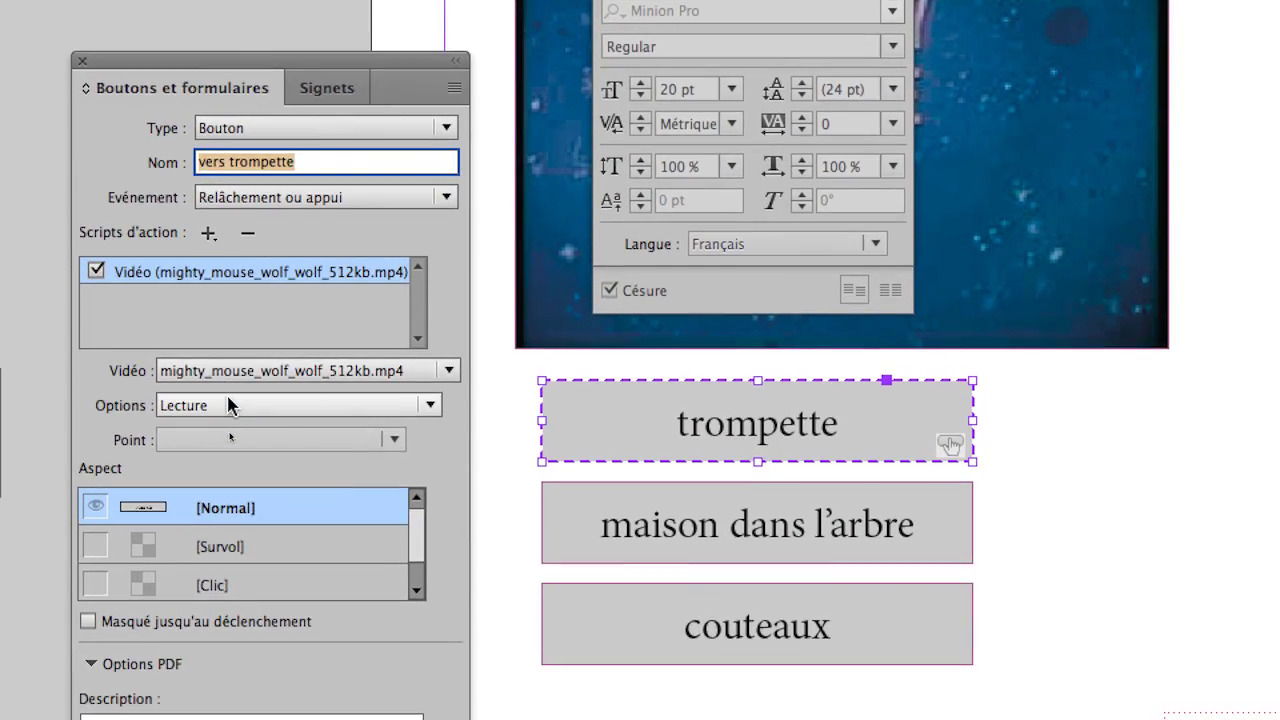
{"action": "left_click", "coordinate": [228, 404]}
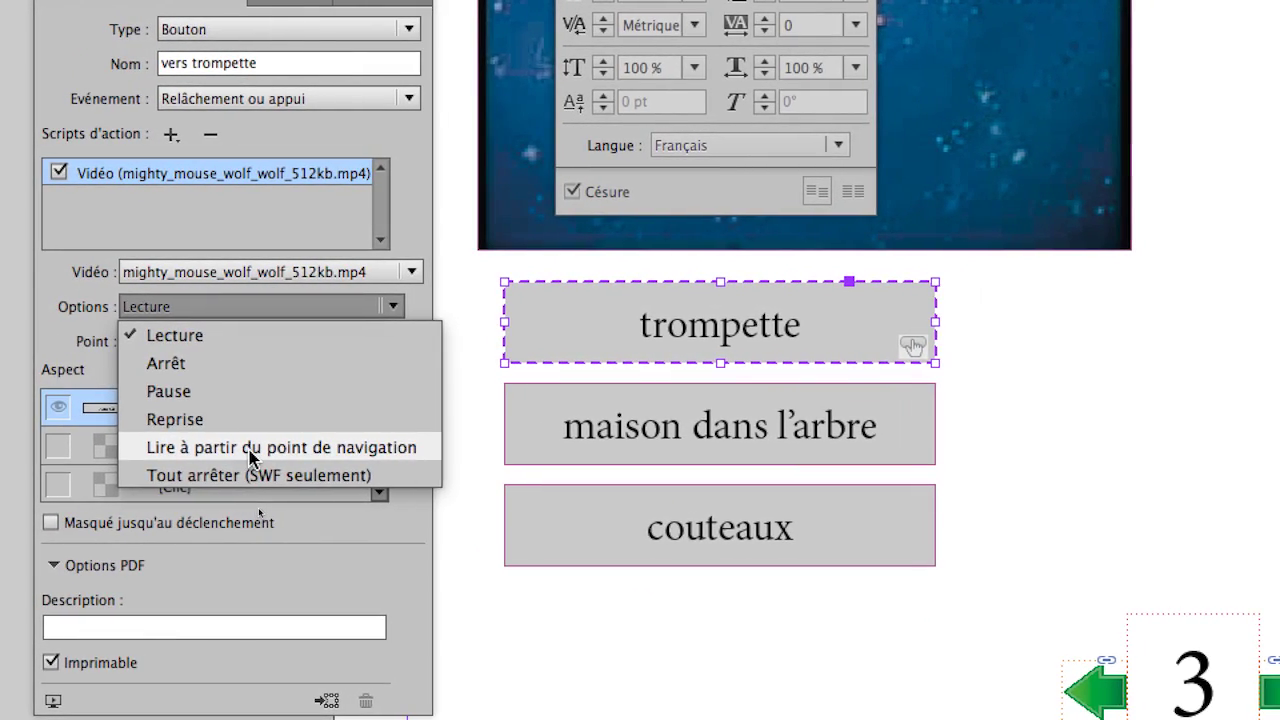
{"action": "left_click", "coordinate": [248, 458]}
{"action": "left_click", "coordinate": [245, 420]}
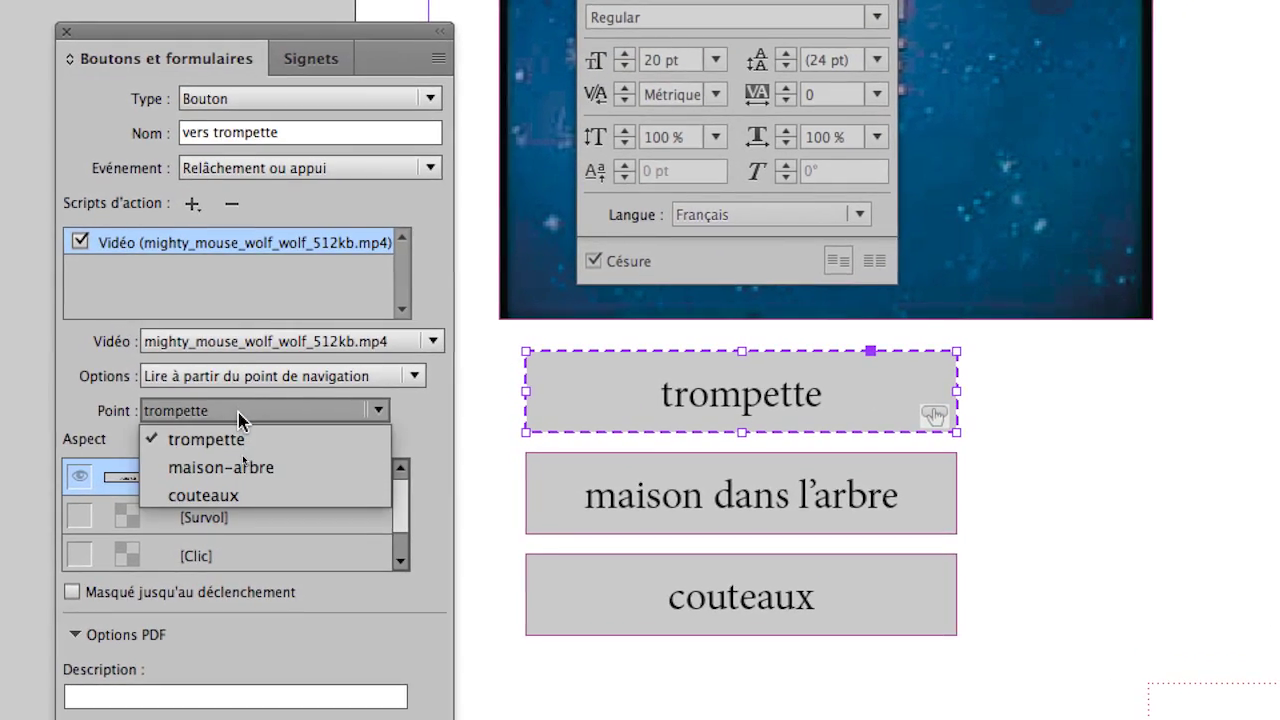
{"action": "left_click", "coordinate": [241, 456]}
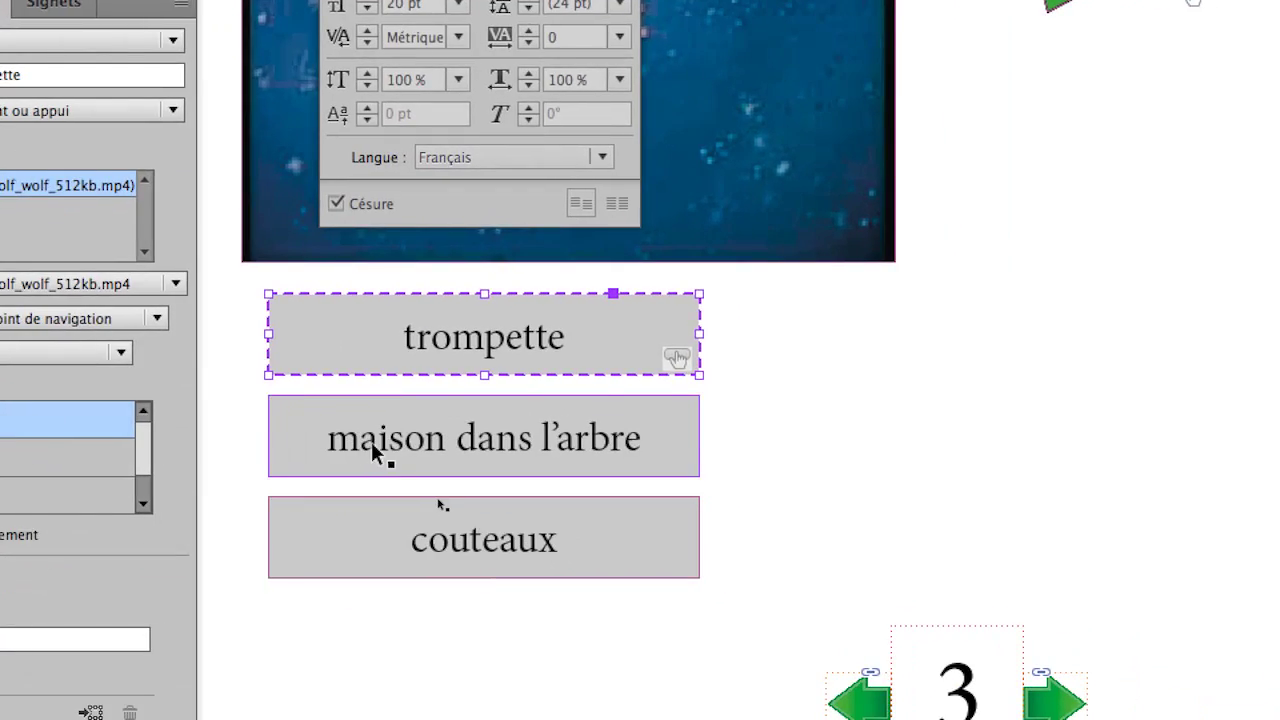
Convert the "maison dans l'arbre" frame into a button and name it "vers maison-arbre"
{"action": "left_click", "coordinate": [631, 487]}
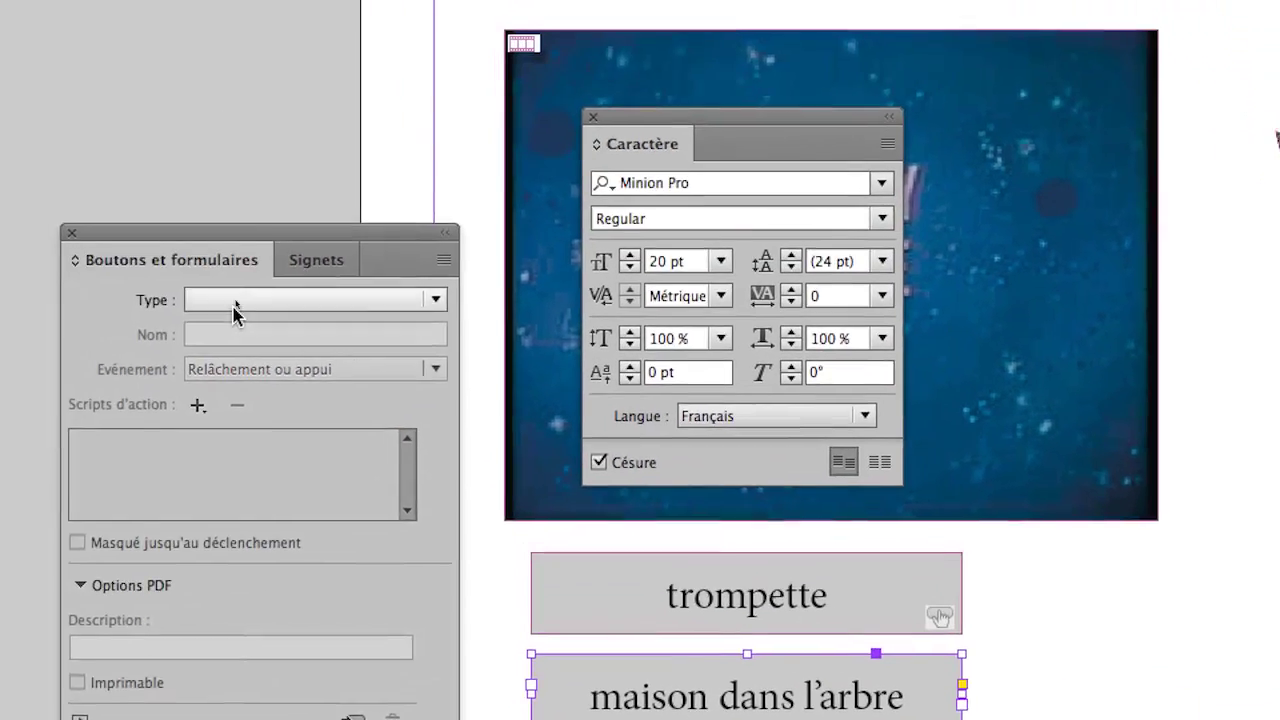
{"action": "left_click", "coordinate": [235, 300]}
{"action": "left_click", "coordinate": [237, 320]}
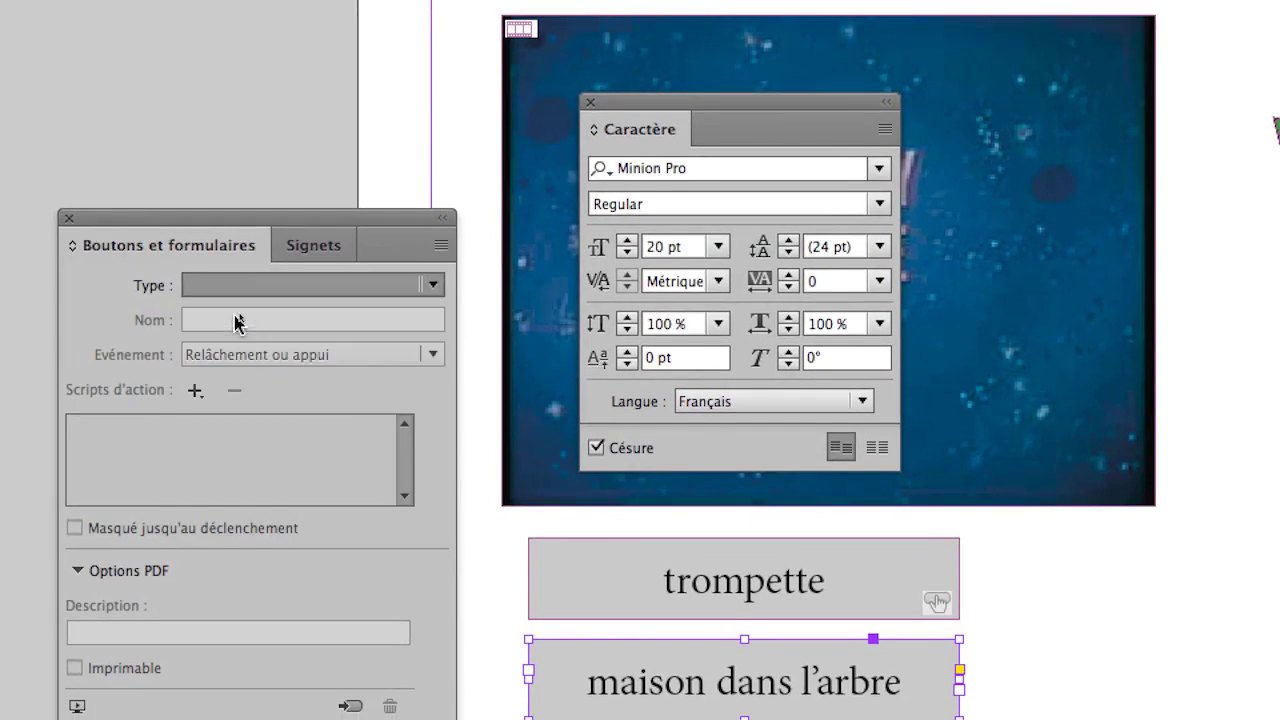
{"action": "left_click_drag", "start_coordinate": [255, 307], "coordinate": [180, 307]}
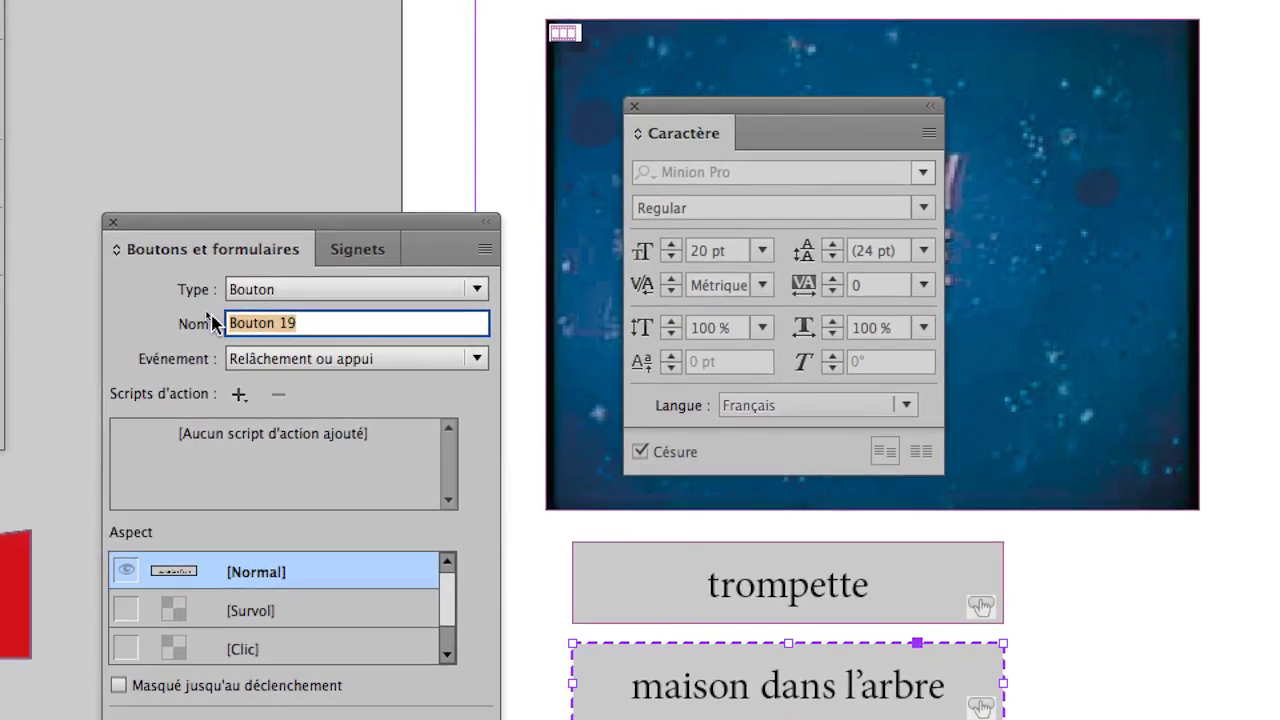
{"action": "type", "text": "vers maison-arbre"}
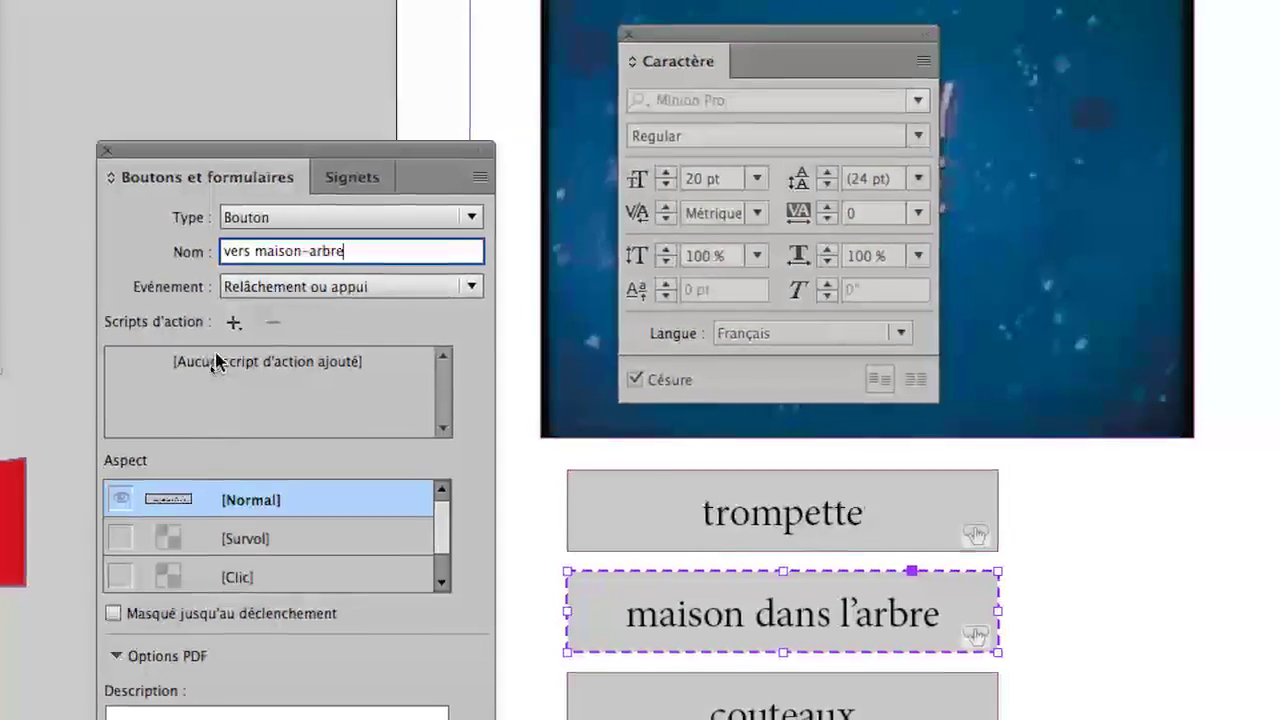
Add a Vidéo action to the "vers maison-arbre" button that plays from the navigation point "maison-arbre"
{"action": "left_click", "coordinate": [239, 393]}
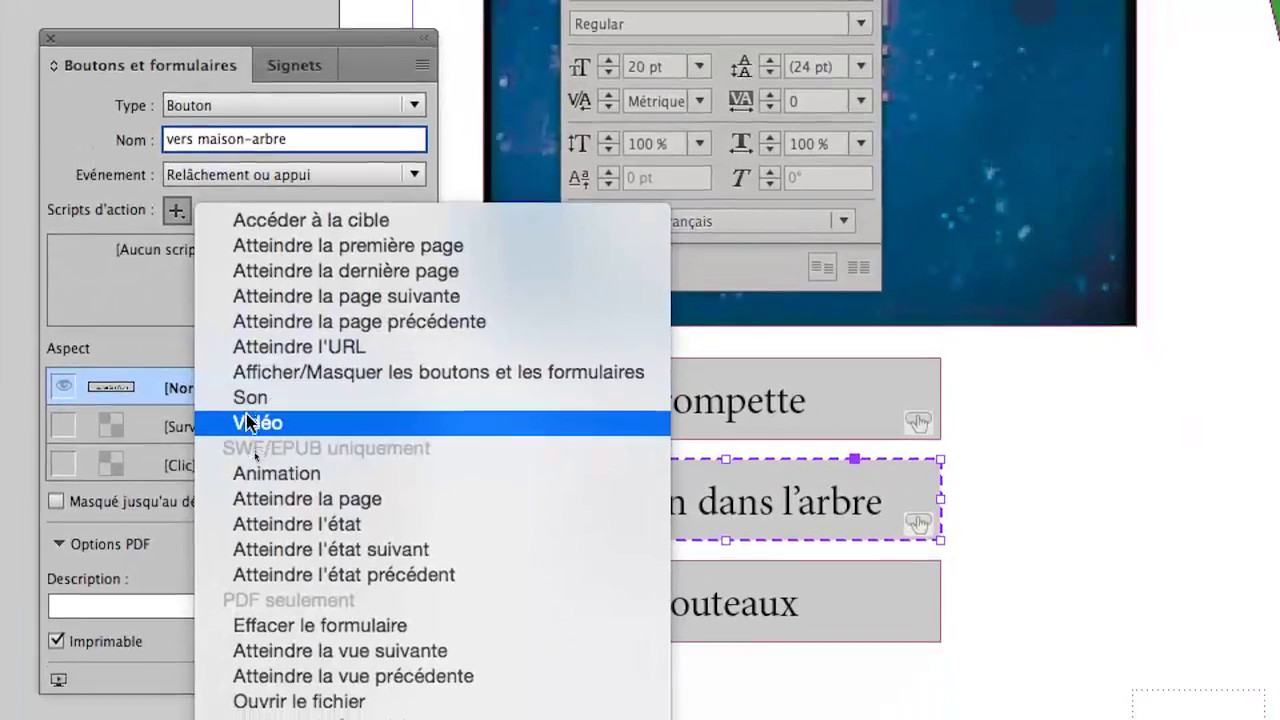
{"action": "left_click", "coordinate": [262, 440]}
{"action": "left_click", "coordinate": [193, 400]}
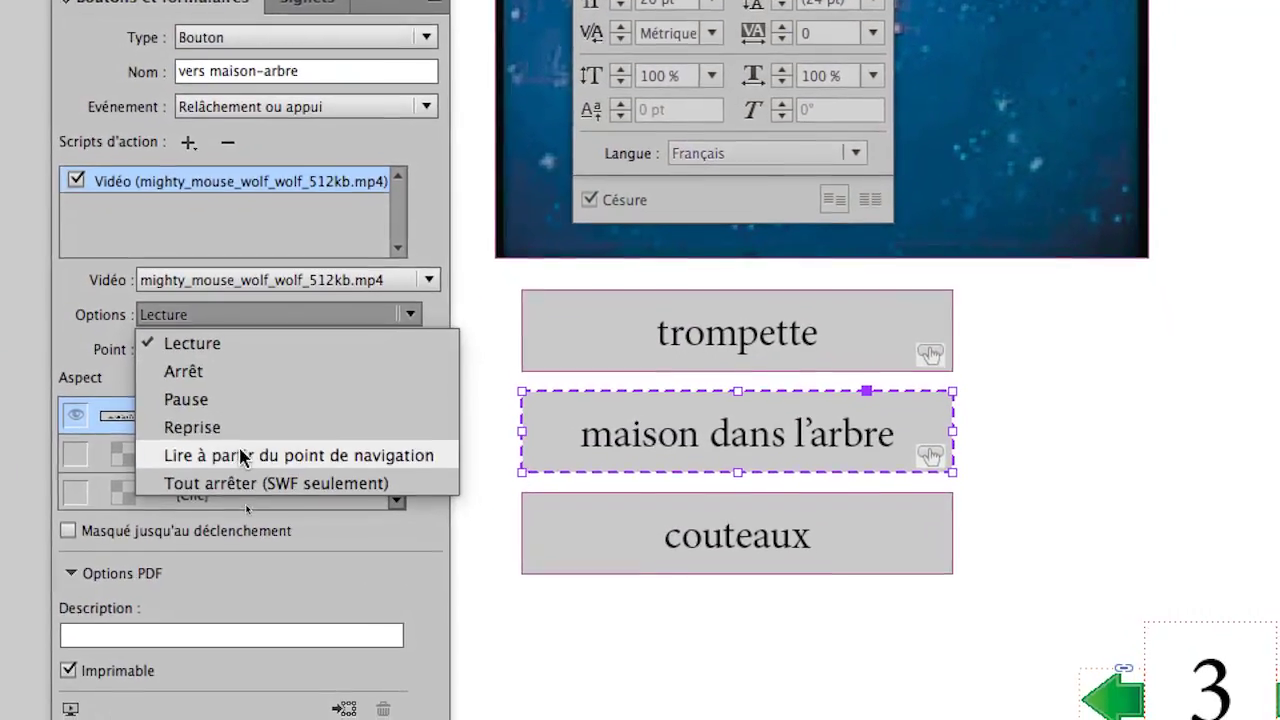
{"action": "left_click", "coordinate": [276, 544]}
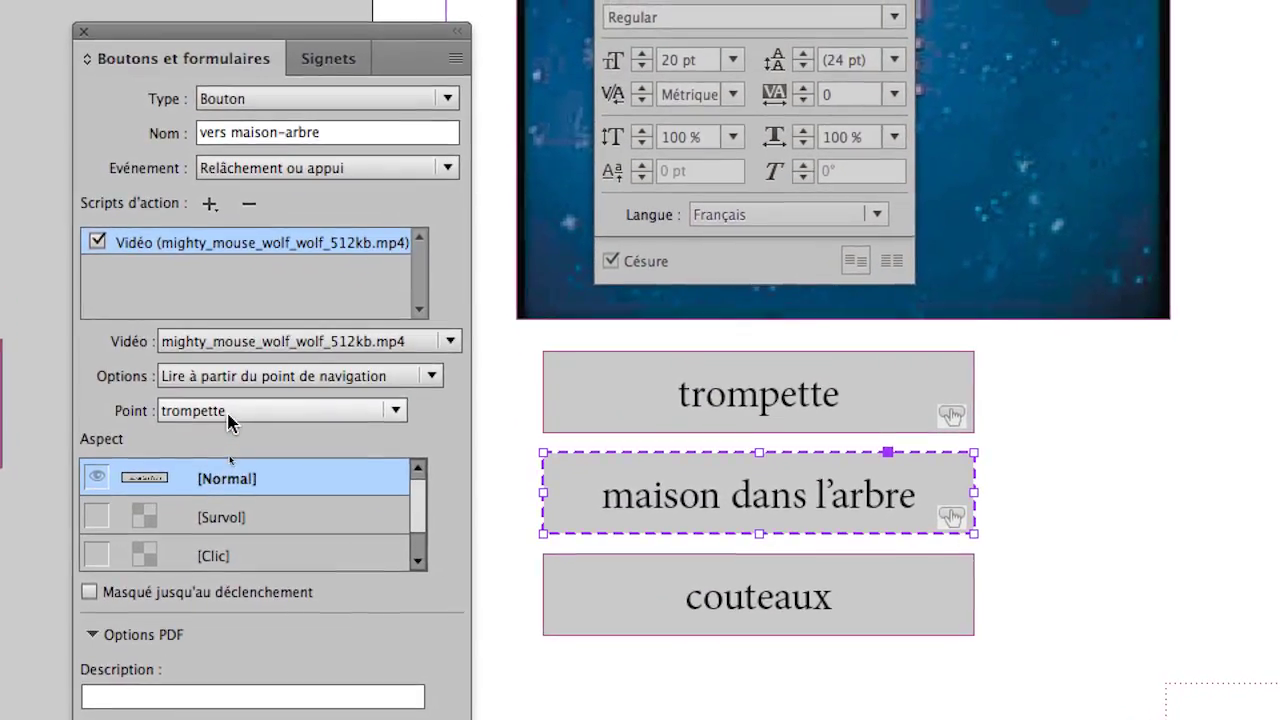
{"action": "left_click", "coordinate": [228, 412]}
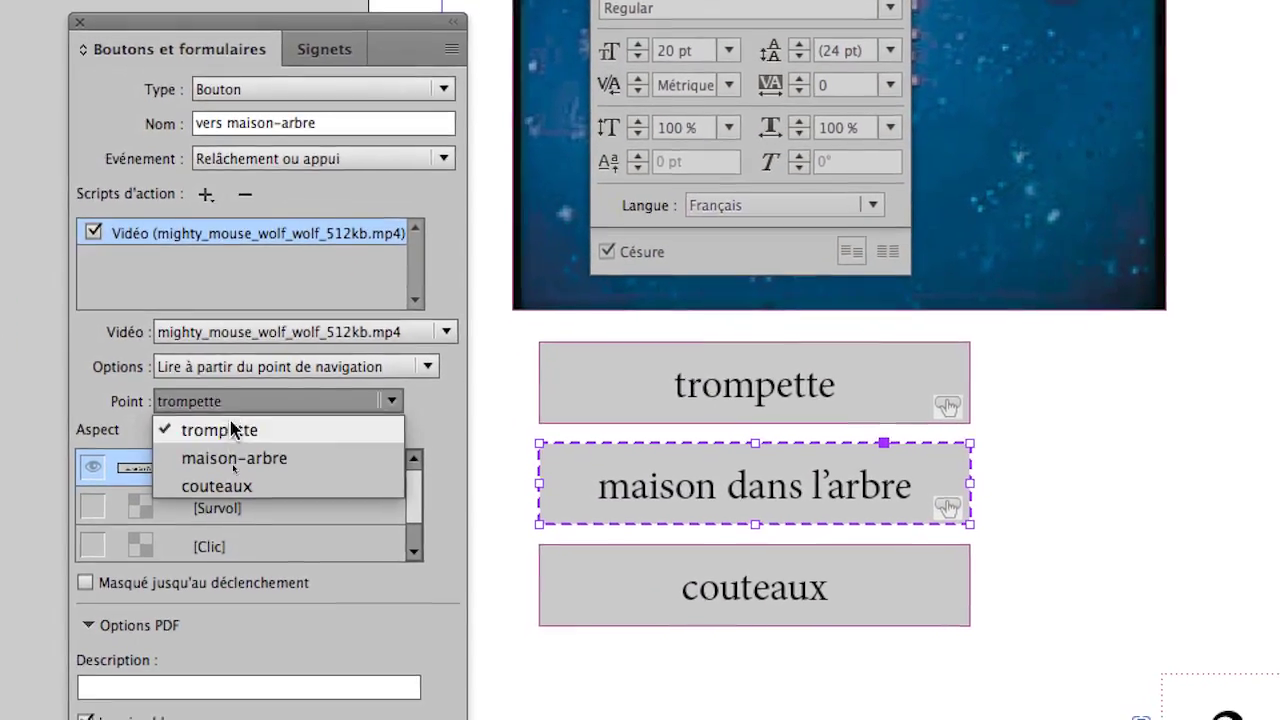
{"action": "left_click", "coordinate": [235, 457]}
Convert the "couteaux" frame into a button and name it "vers couteaux"
{"action": "left_click", "coordinate": [398, 483]}
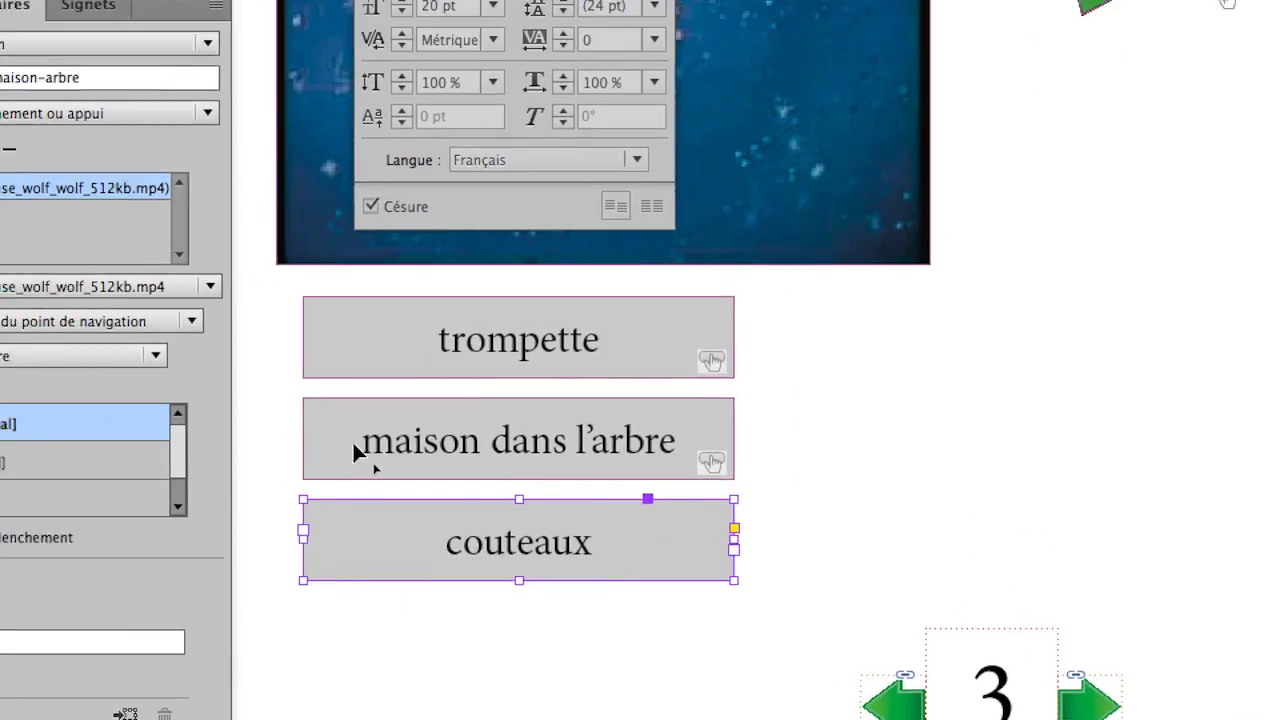
{"action": "left_click", "coordinate": [237, 304]}
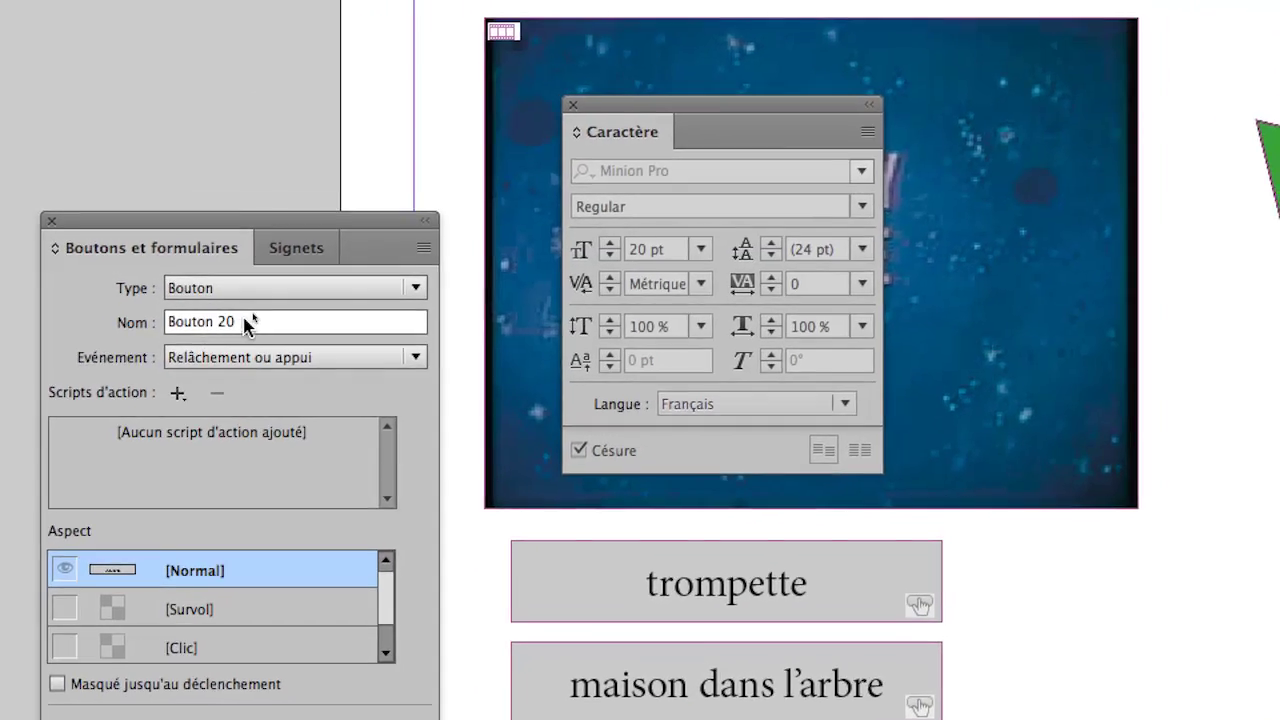
{"action": "left_click_drag", "start_coordinate": [262, 326], "coordinate": [128, 324]}
{"action": "type", "text": "vers couteaux"}
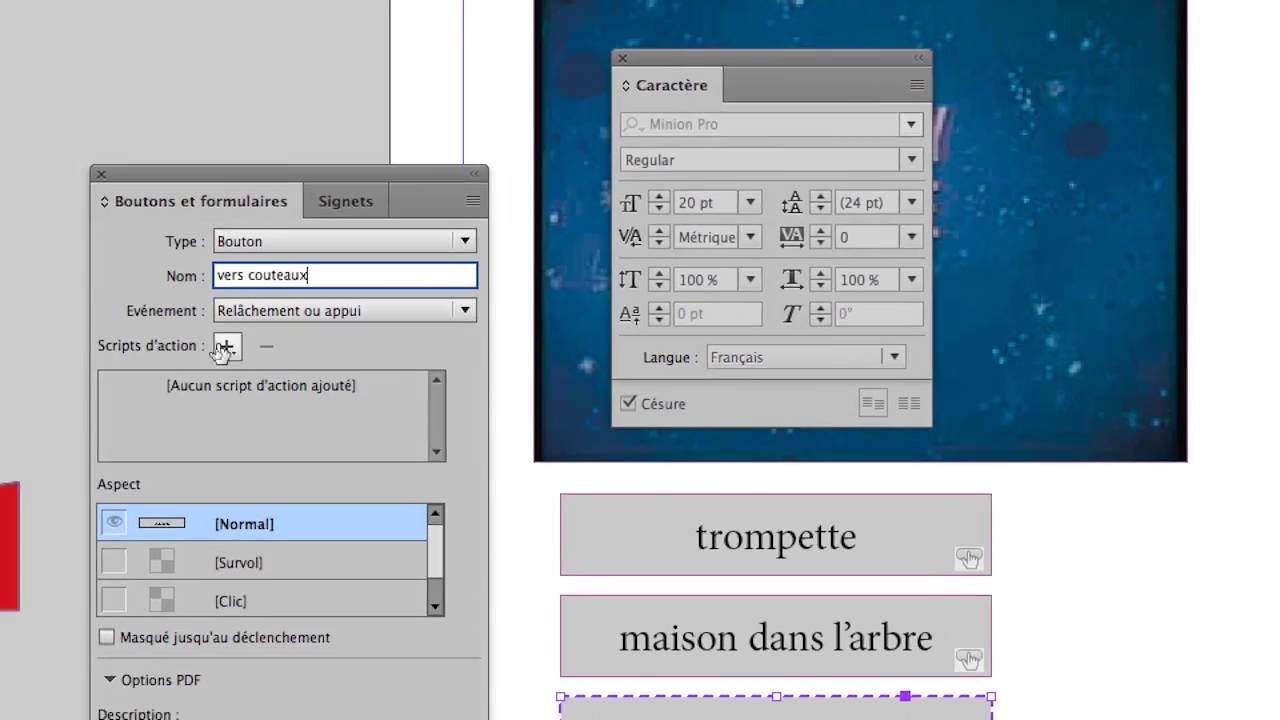
Add a Vidéo action to the "vers couteaux" button that plays from the navigation point "couteaux" (Lire à partir du point de navigation)
{"action": "left_click", "coordinate": [260, 394]}
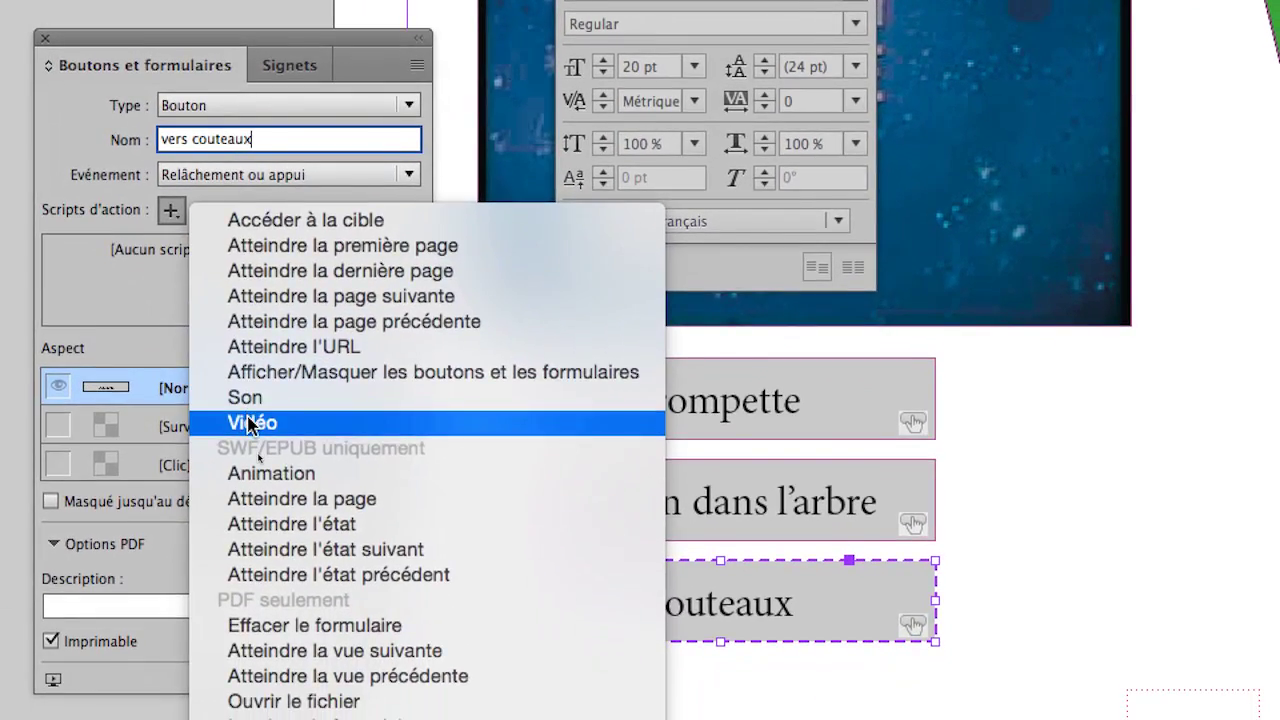
{"action": "left_click", "coordinate": [256, 437]}
{"action": "left_click", "coordinate": [183, 396]}
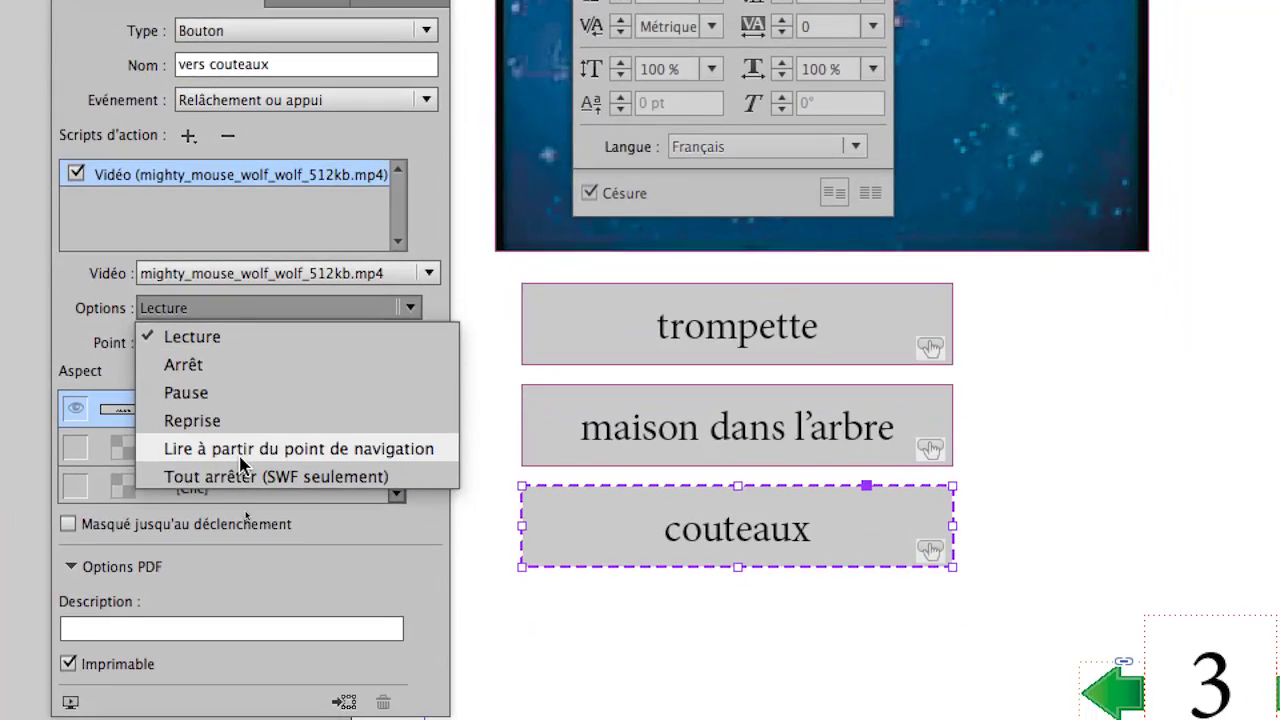
{"action": "left_click", "coordinate": [250, 543]}
{"action": "left_click", "coordinate": [218, 424]}
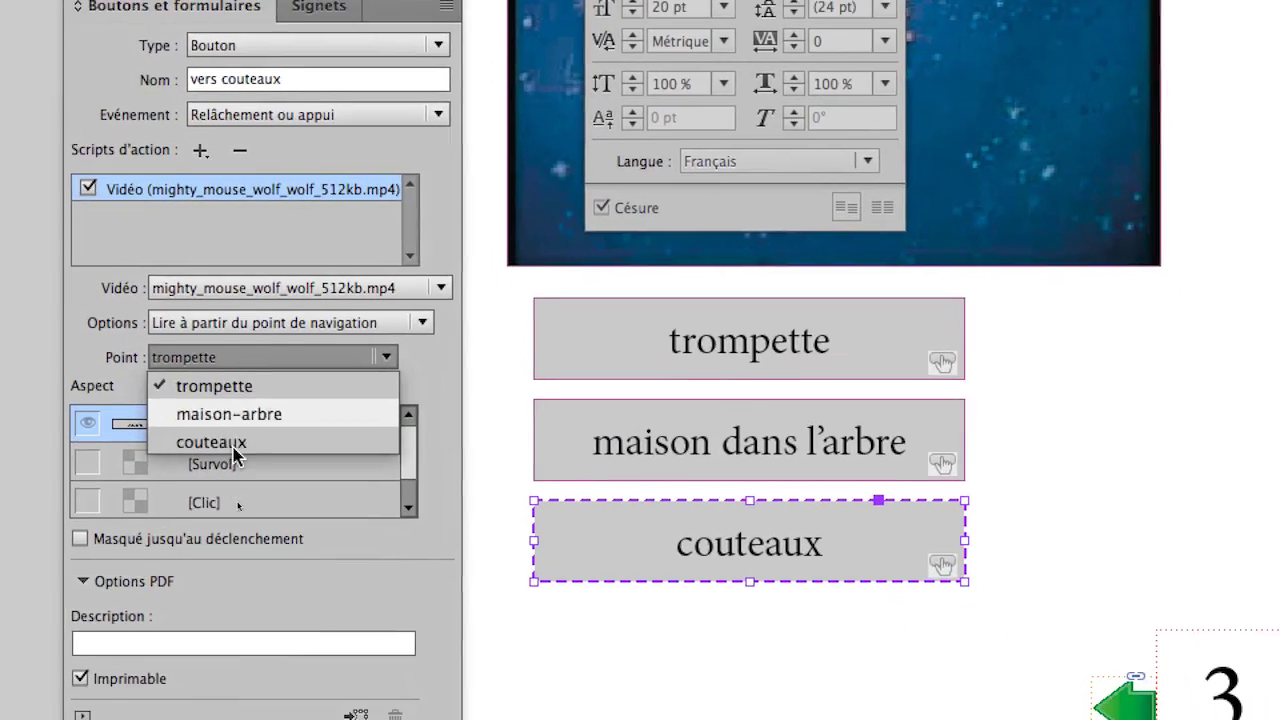
{"action": "left_click", "coordinate": [240, 503]}
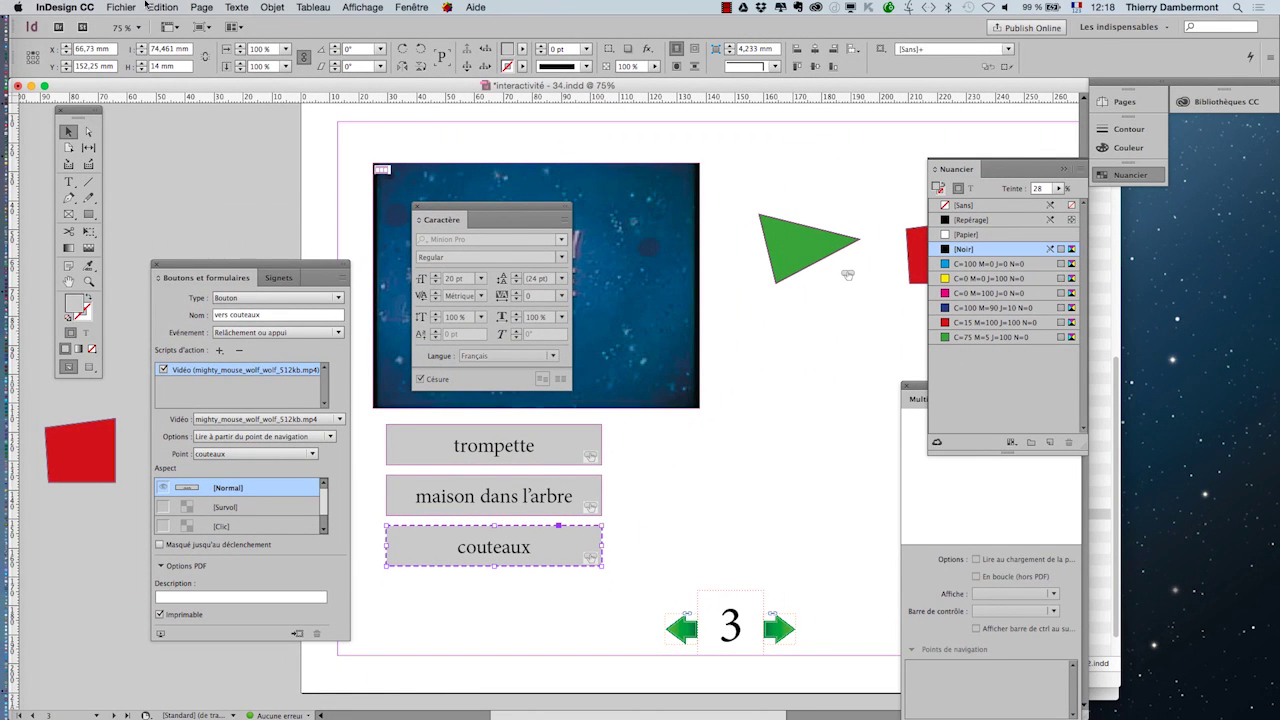
Save the document under the new name "interactivité - 35.indd" in the same folder
{"action": "left_click", "coordinate": [121, 7]}
{"action": "left_click", "coordinate": [166, 107]}
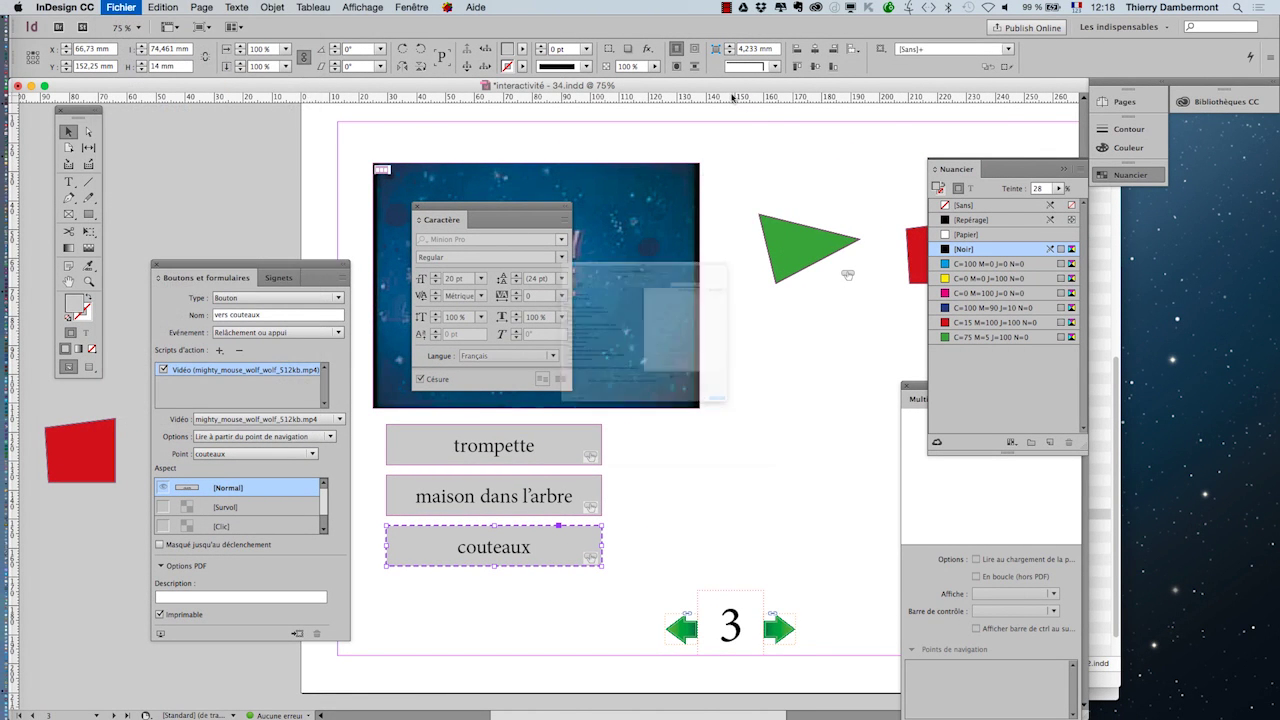
{"action": "key", "text": "Right"}
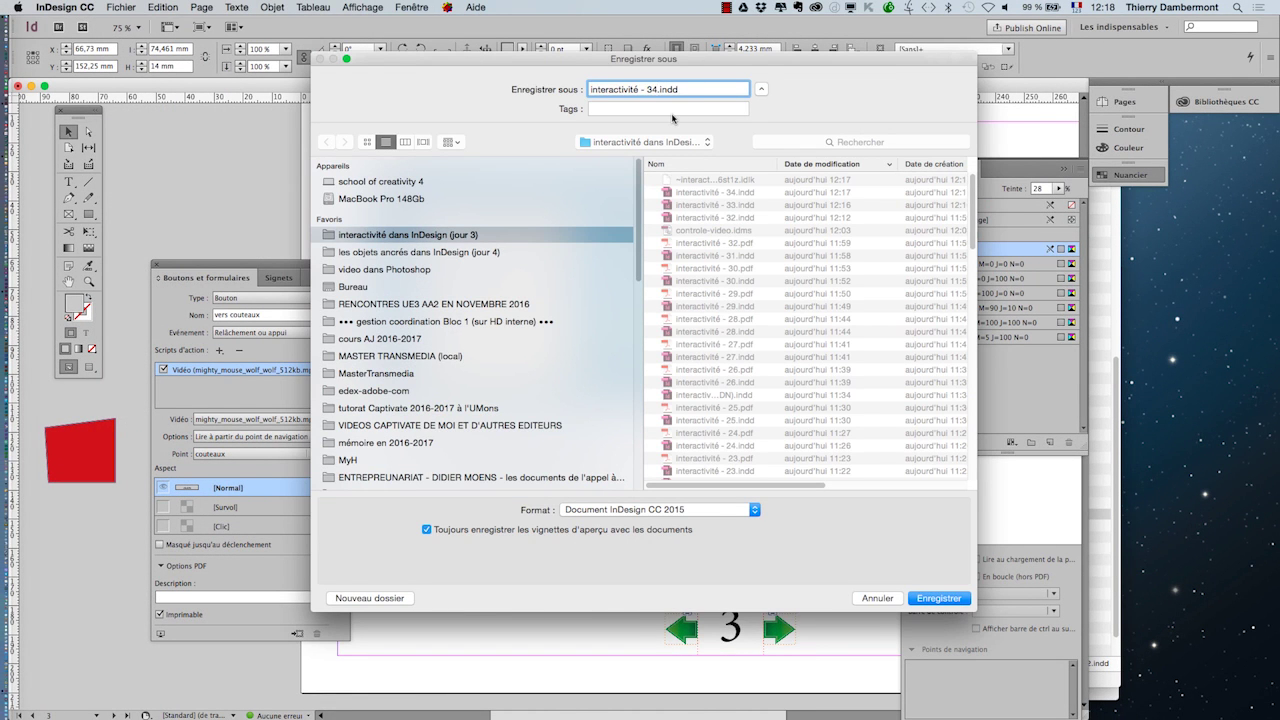
{"action": "type", "text": "5"}
{"action": "key", "text": "Return"}
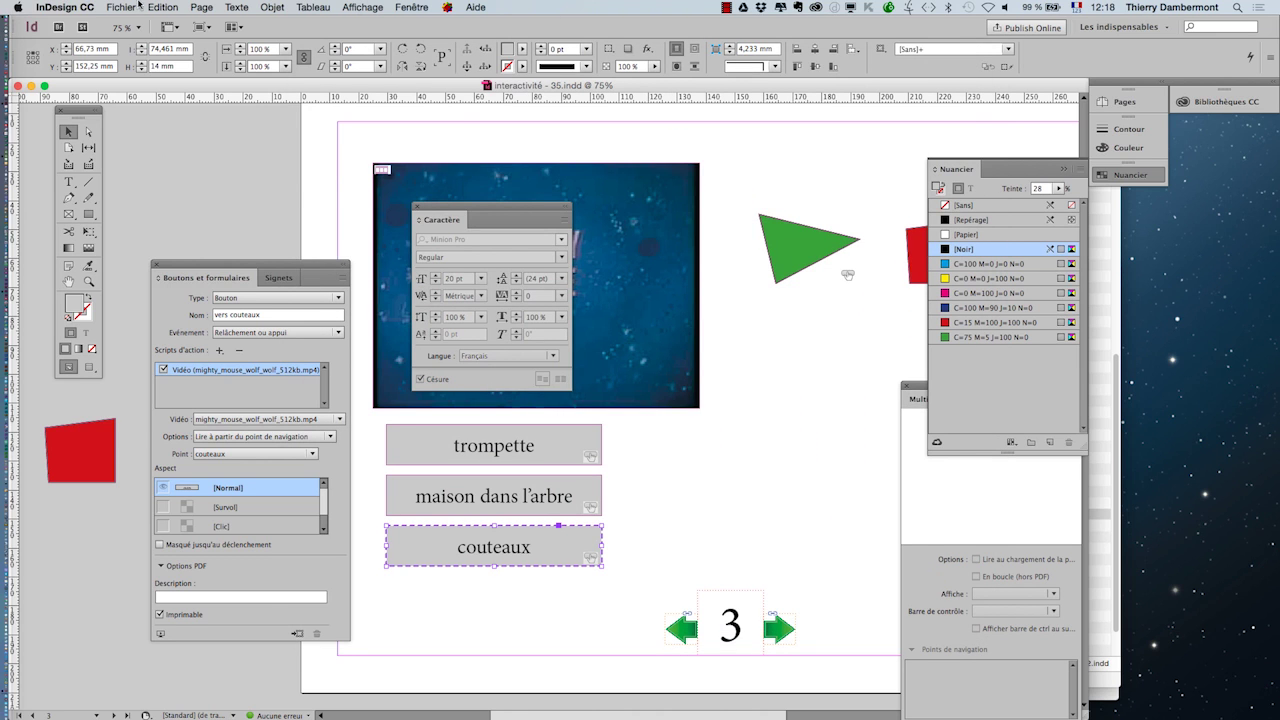
Export page 3 in the Adobe PDF (interactif) format as "controle-video.pdf", accepting the conversion of colours to RVB
{"action": "left_click", "coordinate": [137, 7]}
{"action": "left_click", "coordinate": [165, 237]}
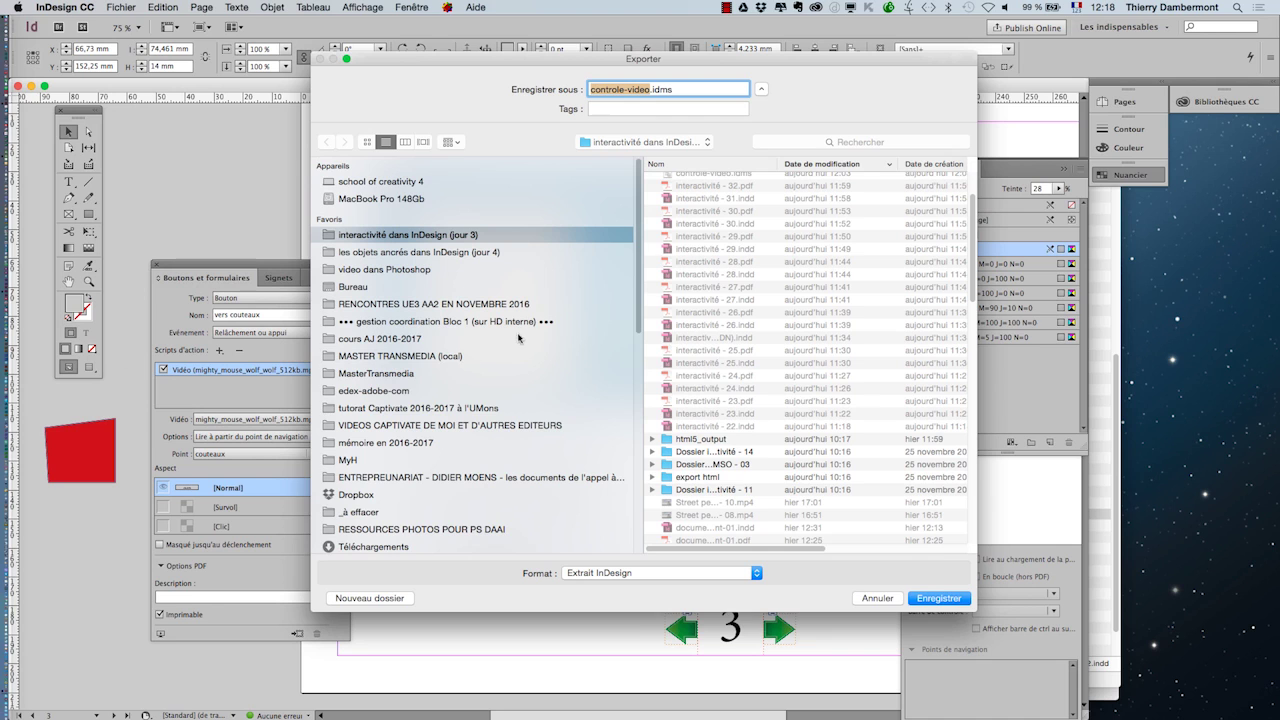
{"action": "left_click", "coordinate": [655, 572]}
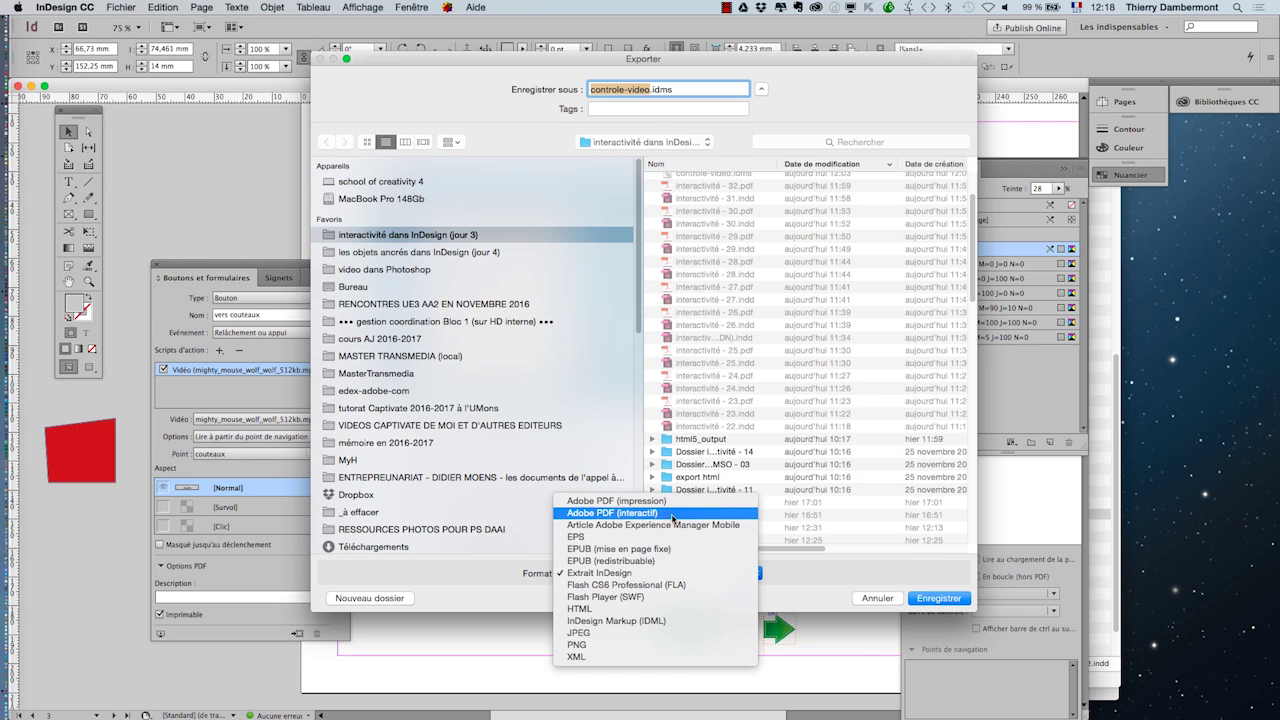
{"action": "left_click", "coordinate": [668, 521]}
{"action": "left_click", "coordinate": [936, 599]}
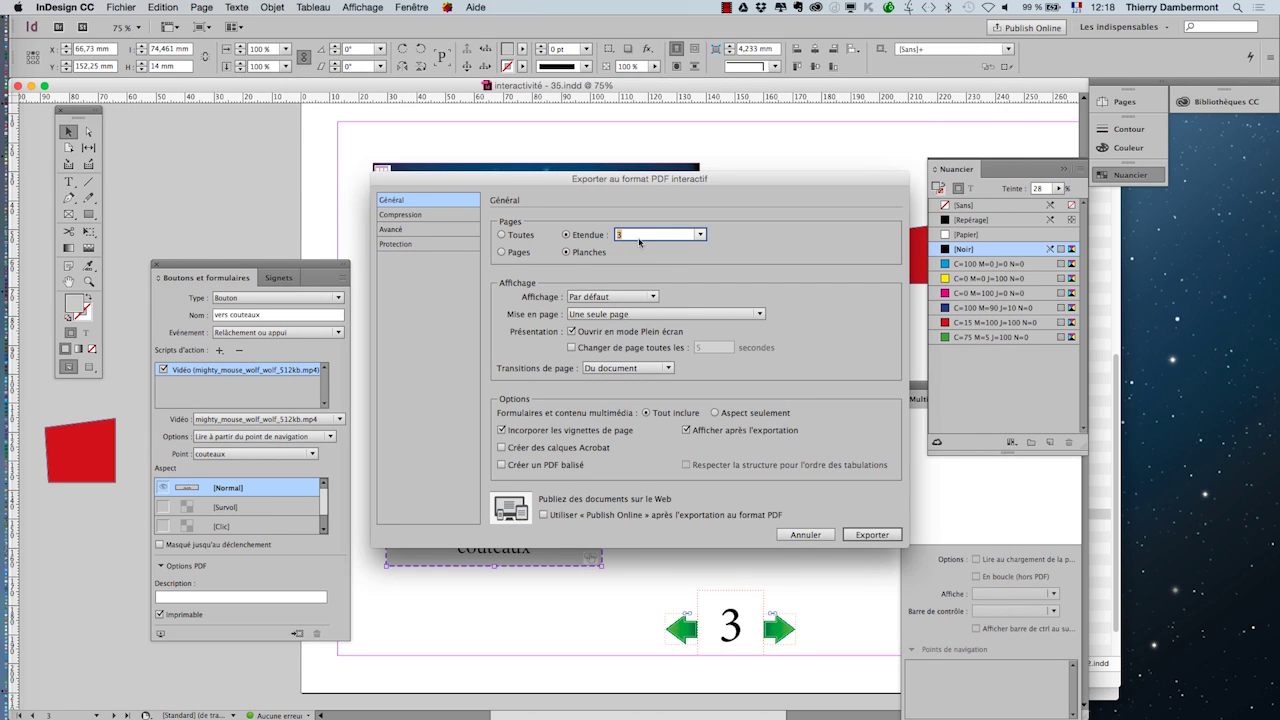
{"action": "left_click", "coordinate": [870, 535]}
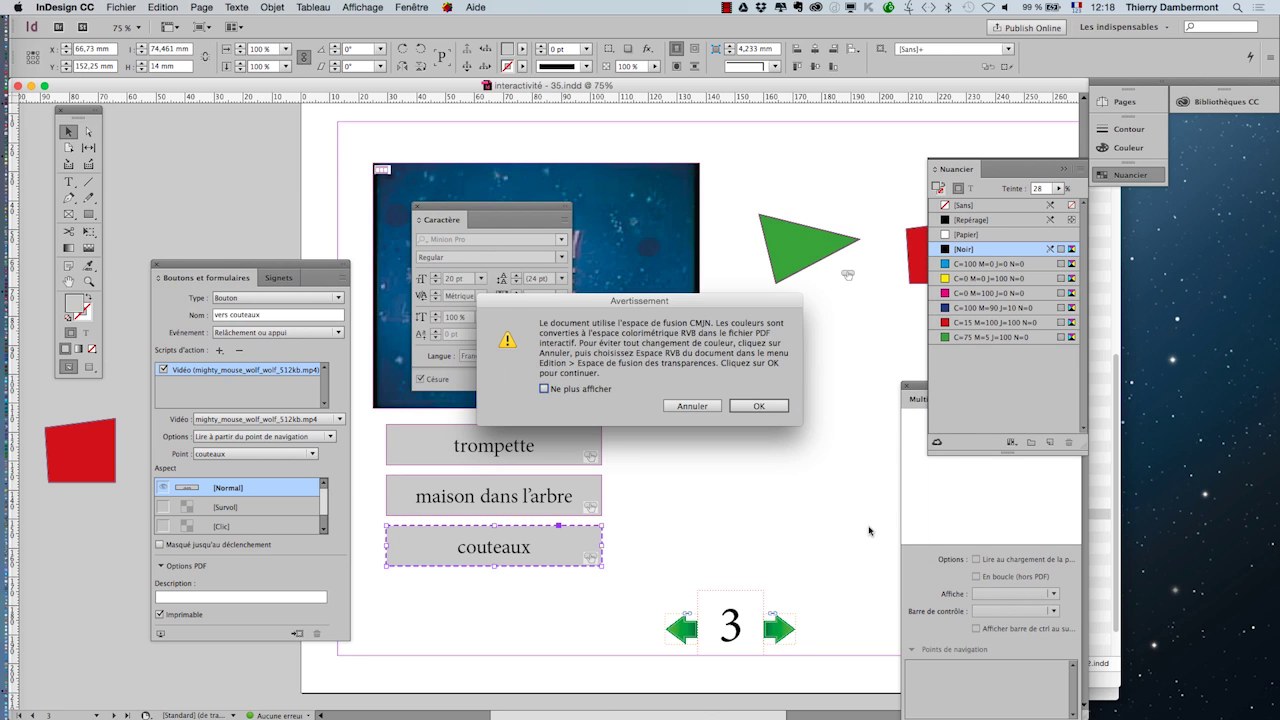
{"action": "left_click", "coordinate": [762, 406]}
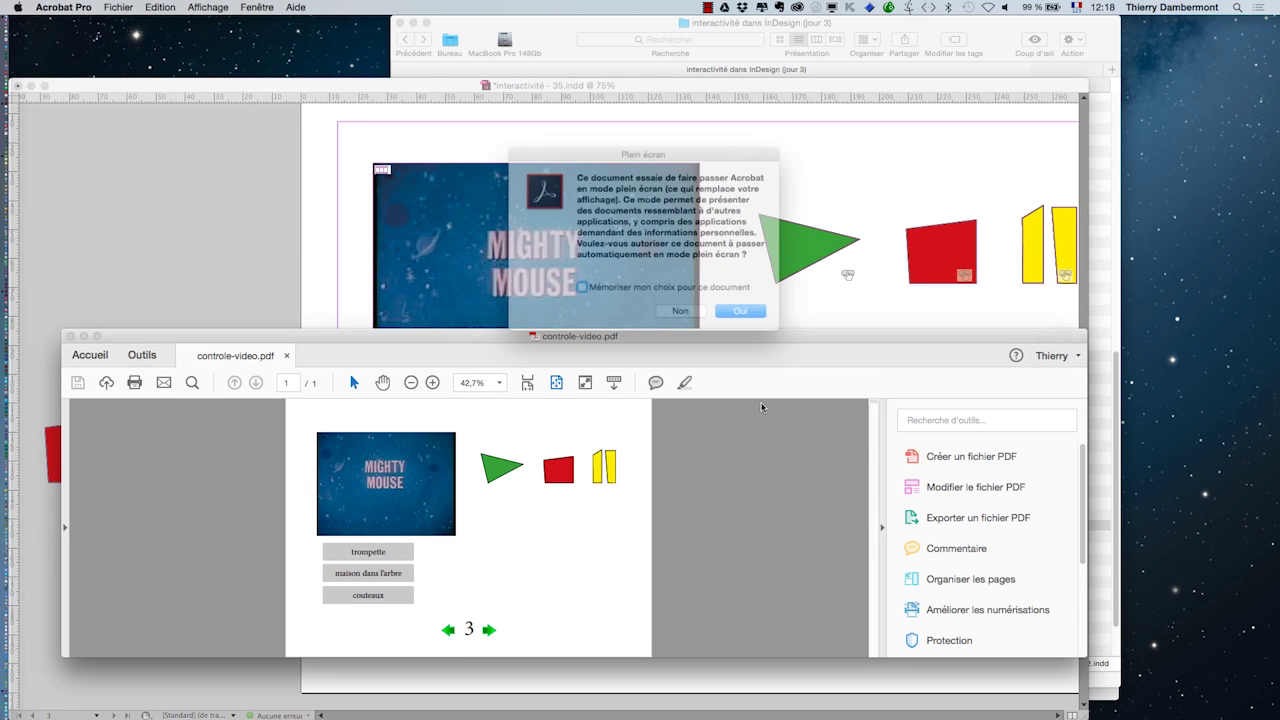
Allow the exported PDF to open full screen in Acrobat and test the "trompette" button
{"action": "left_click", "coordinate": [741, 320]}
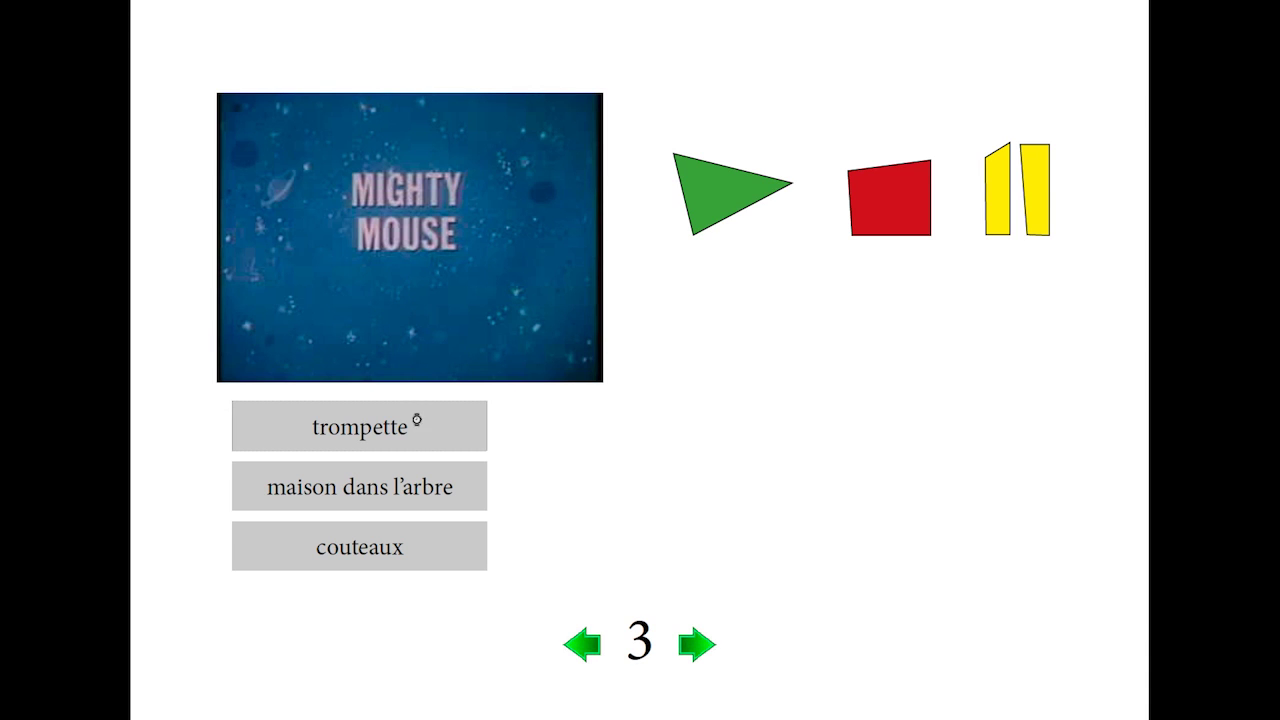
{"action": "left_click", "coordinate": [416, 422]}
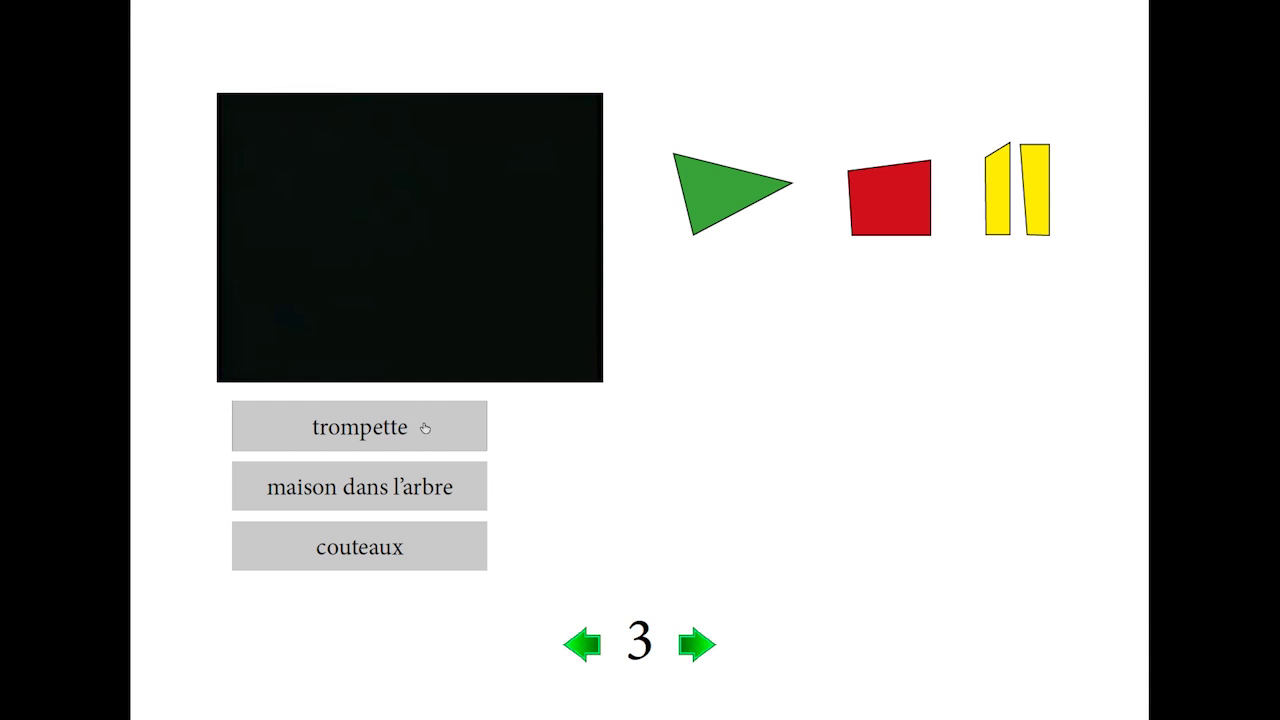